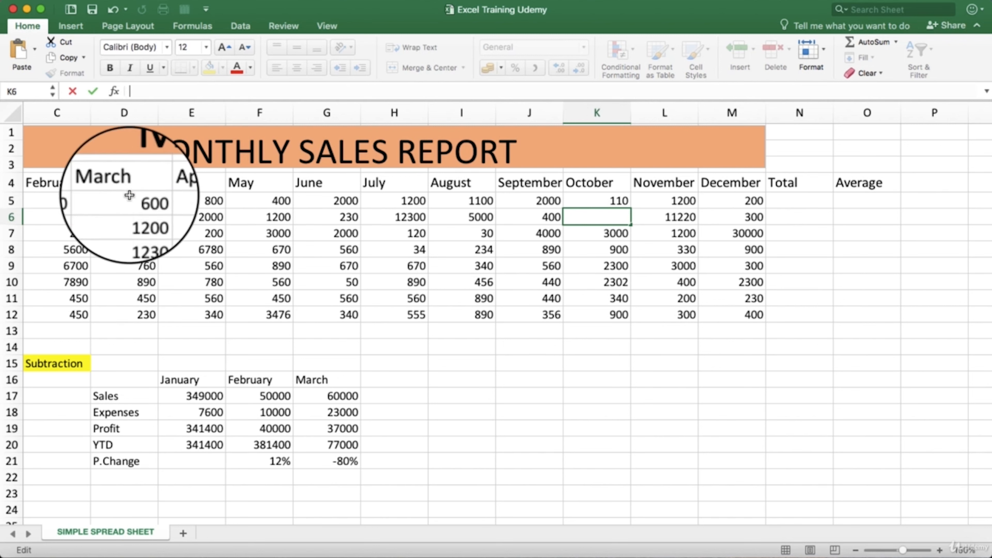
- Inspect the April sales figures in rows 7 to 11 and examine whether cell E8 holds a plain value or a formula
left_click(121, 298)
left_click(206, 295)
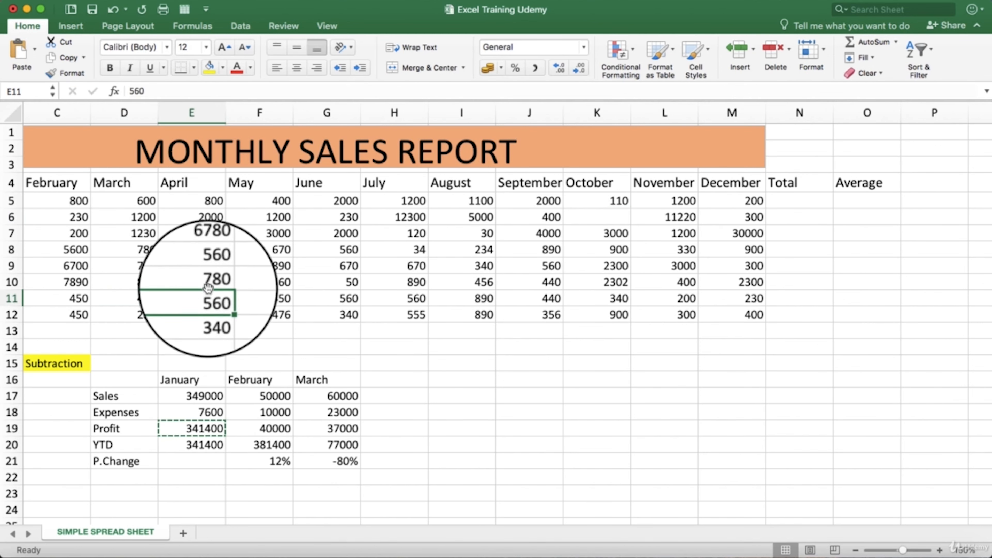
left_click(209, 282)
left_click(209, 263)
left_click(209, 249)
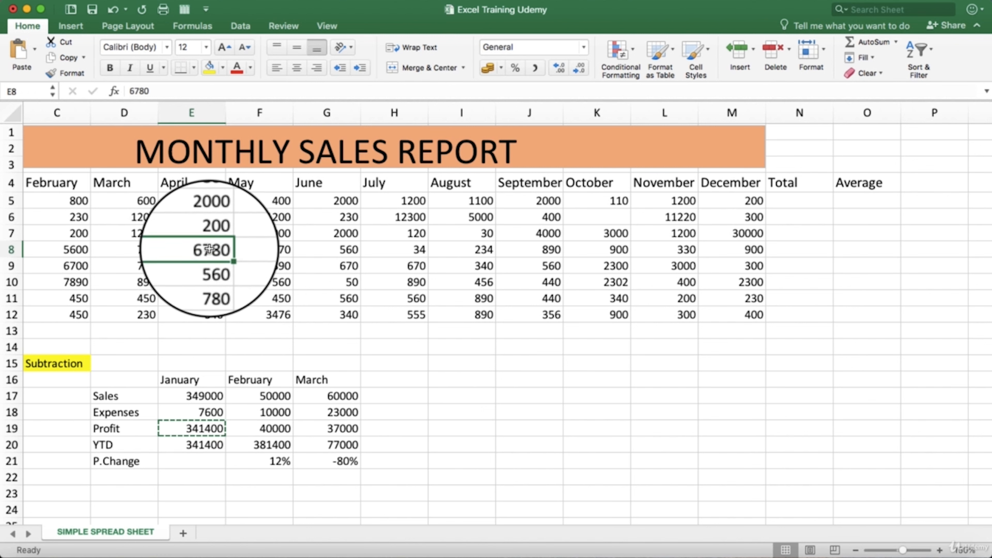
left_click(208, 234)
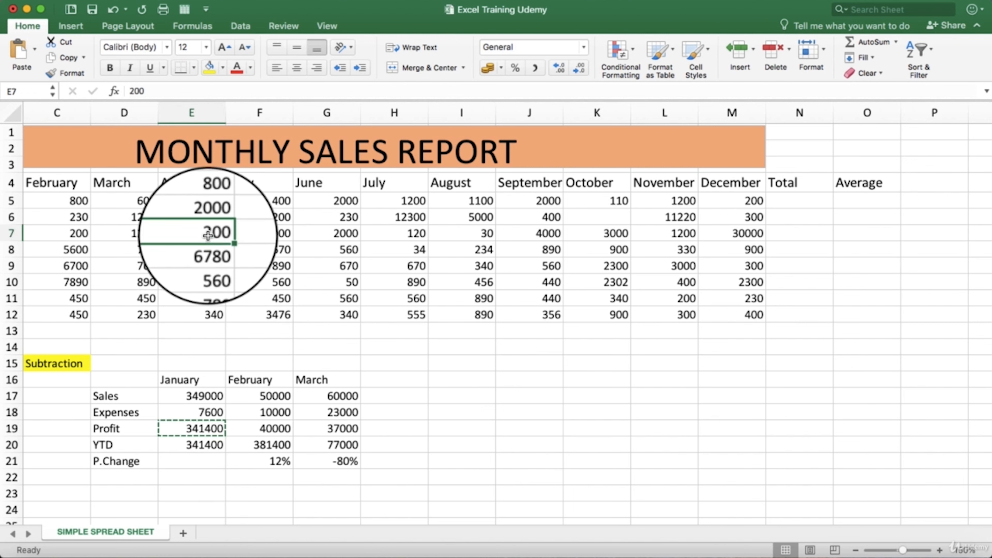
left_click(207, 250)
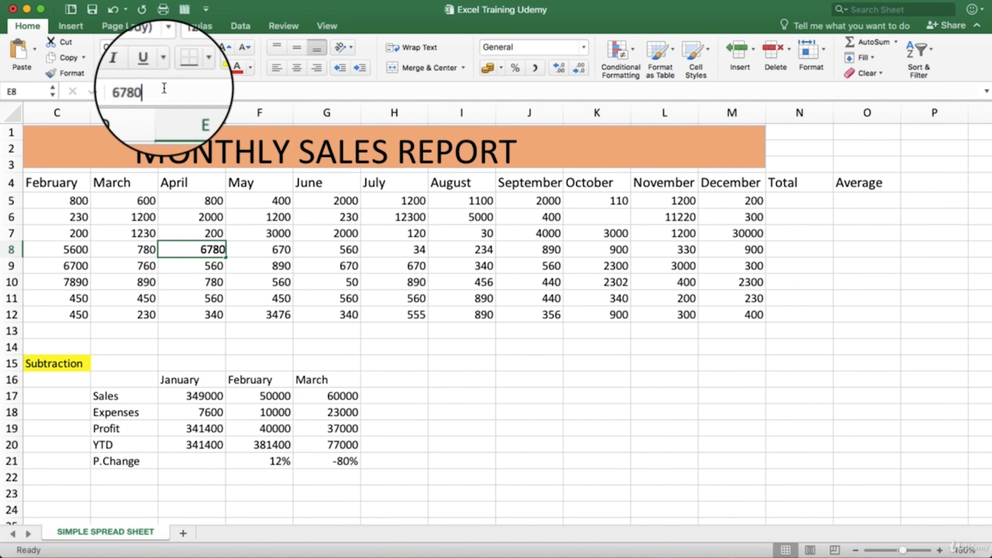
left_click(164, 87)
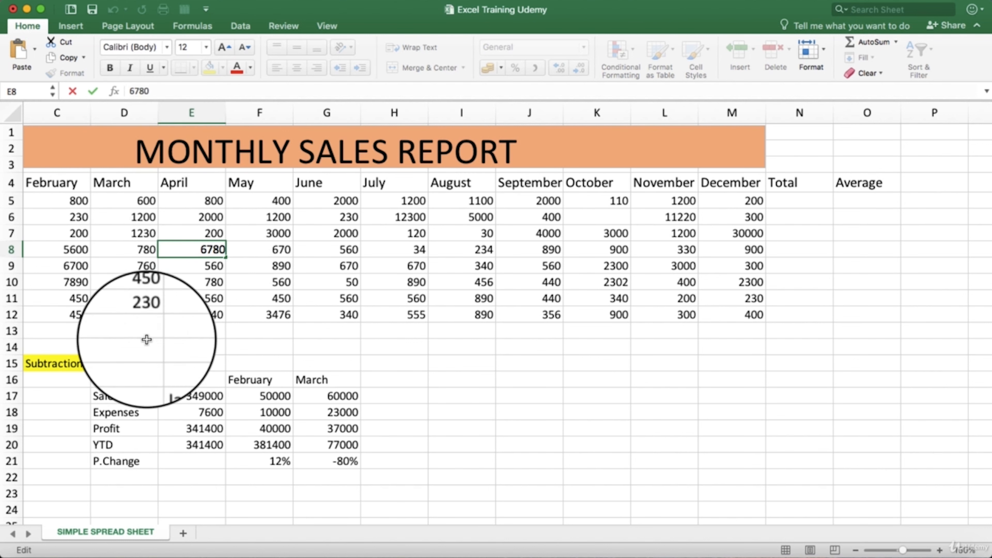
- Examine the formula and the cells it references in January's Profit cell E19
left_click(197, 428)
key("super+c")
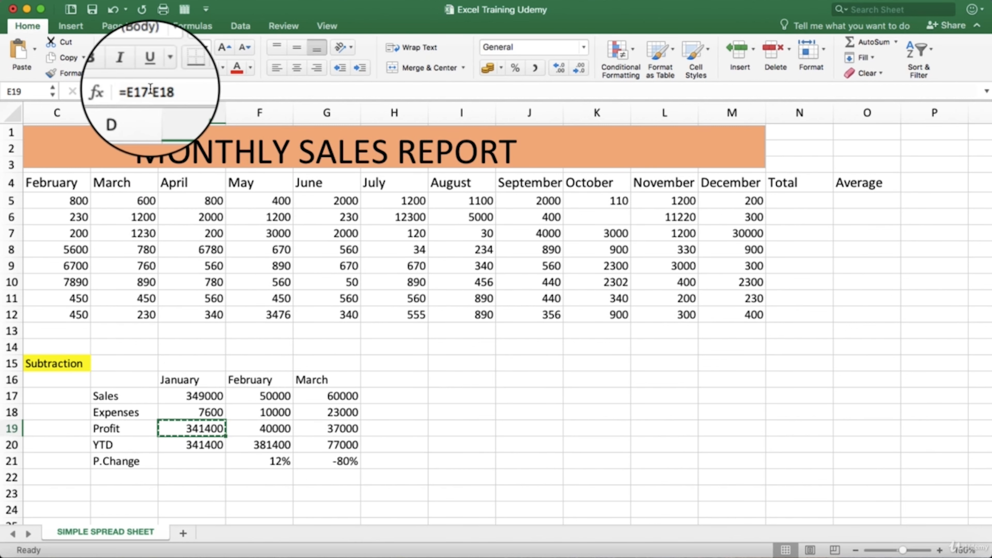
left_click(167, 91)
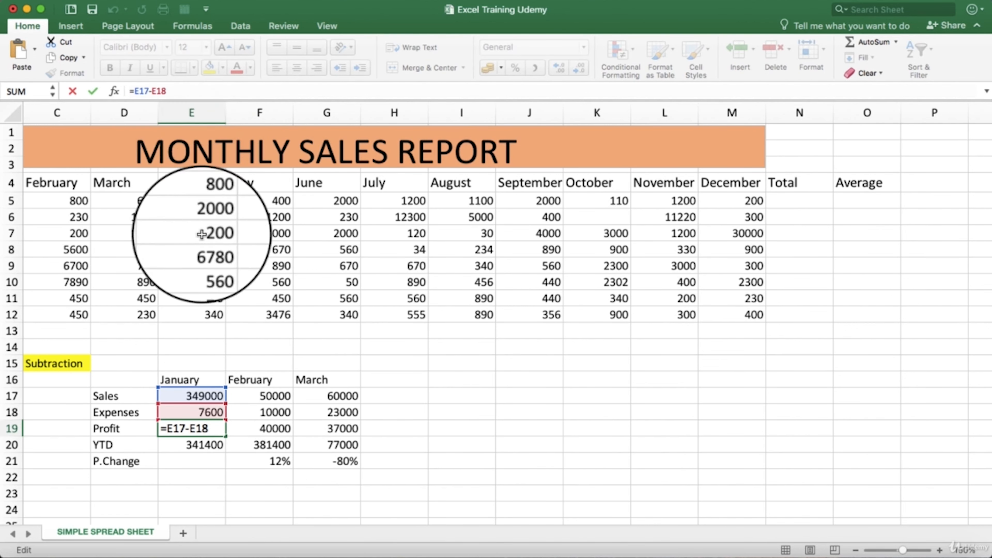
- Compare the February and March Profit cells with their Expenses cells and examine the formulas behind the profits
left_click(270, 429)
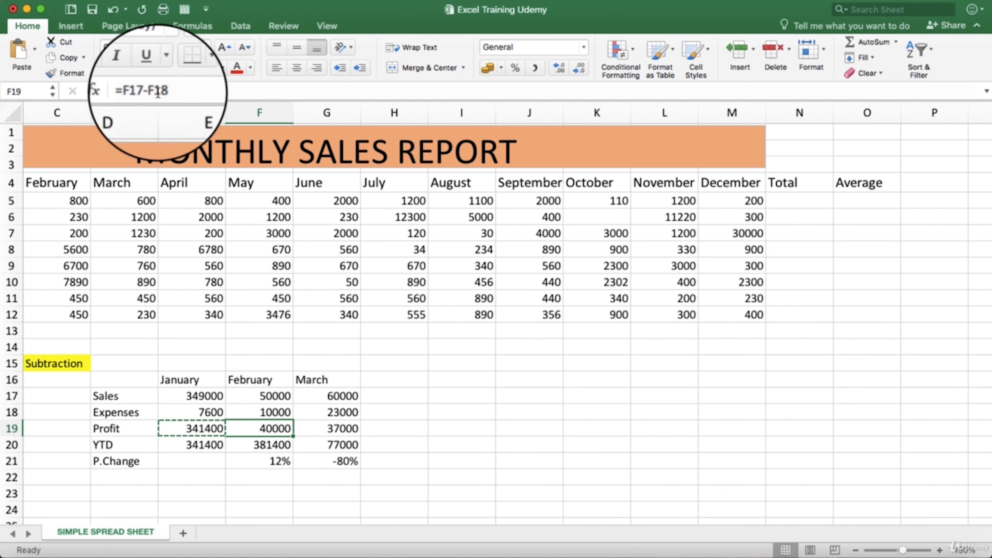
left_click(343, 428)
left_click(273, 428)
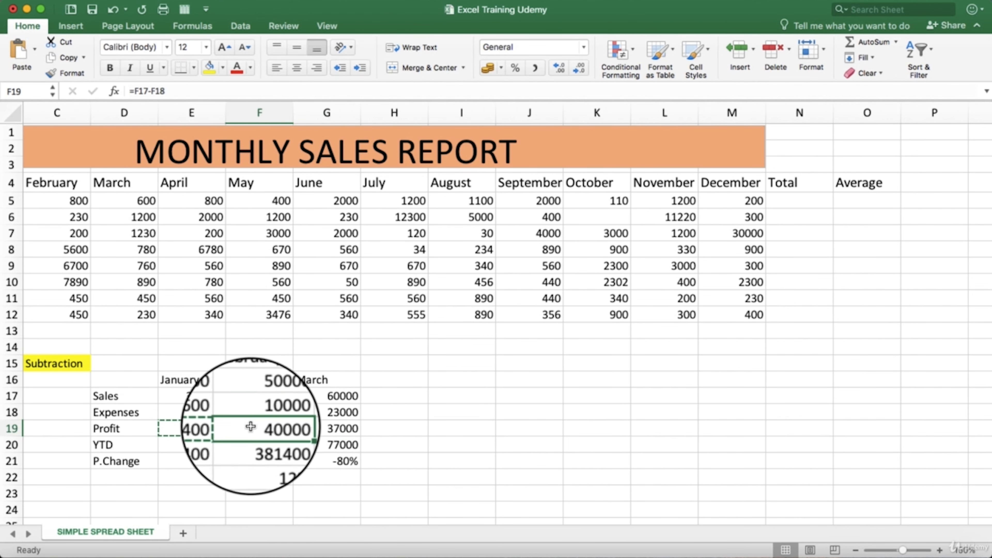
left_click(200, 412)
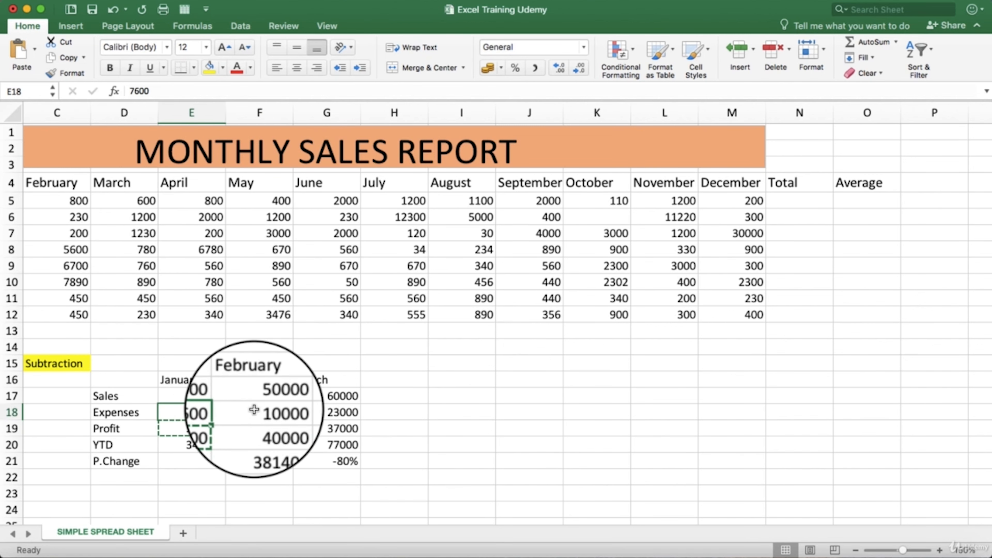
left_click(275, 412)
left_click(273, 428)
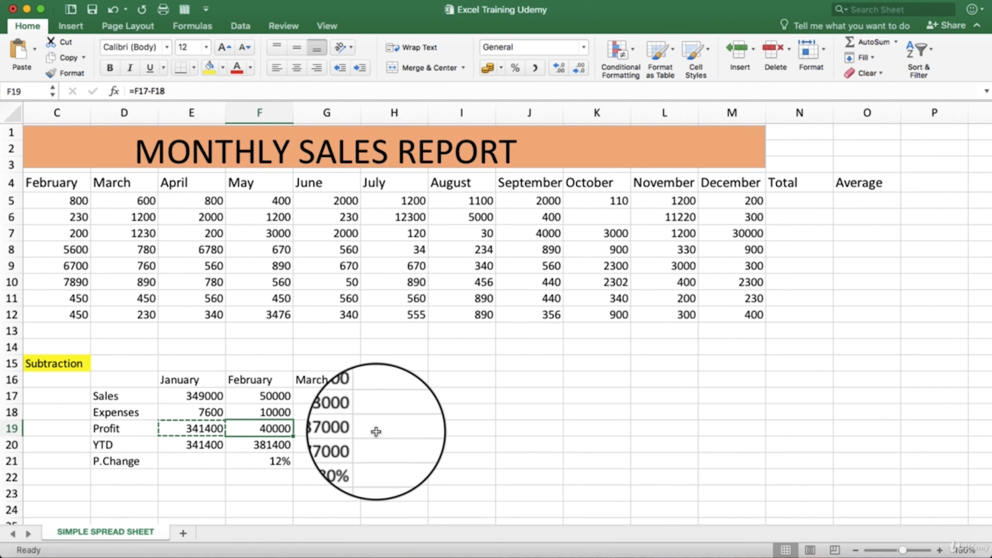
left_click(348, 427)
left_click(343, 413)
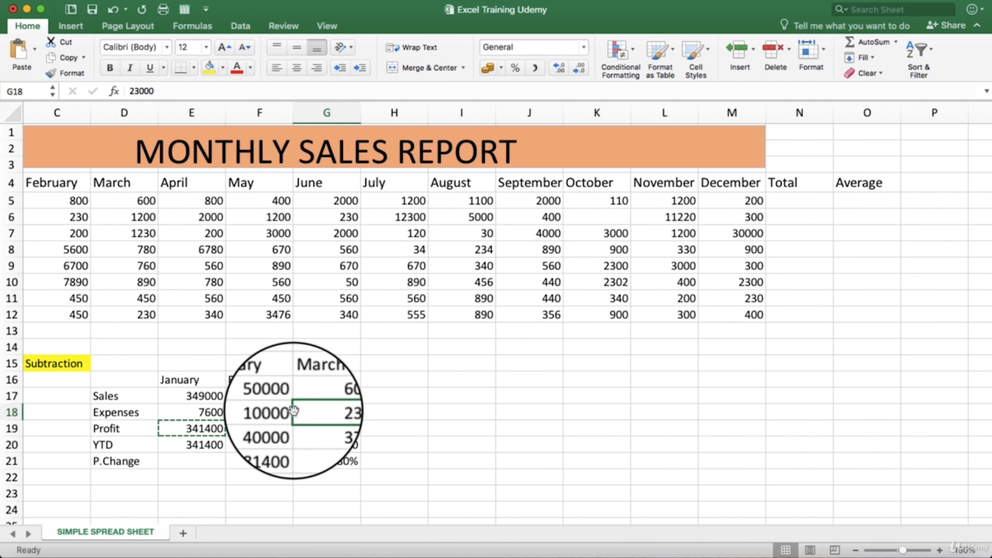
left_click(277, 414)
left_click(278, 429)
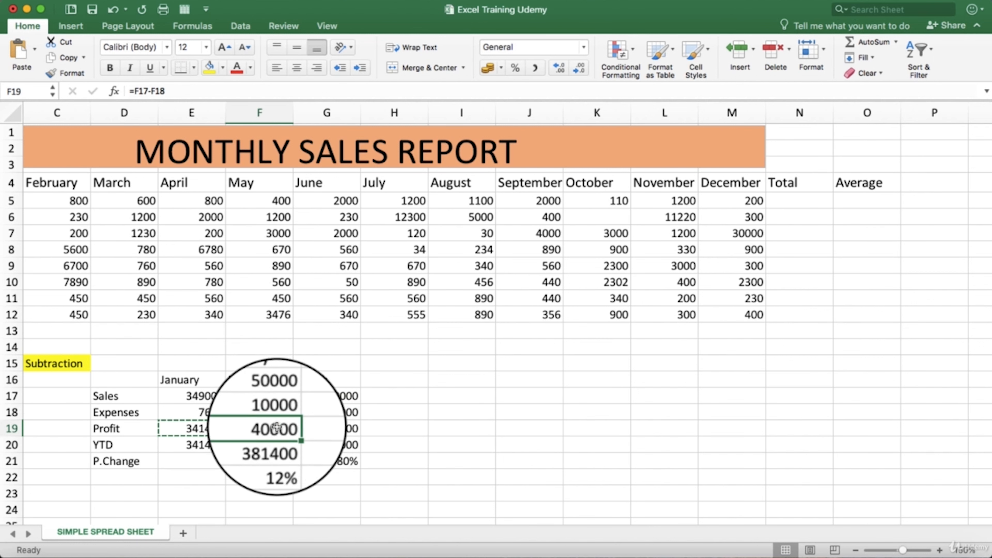
left_click(336, 432)
left_click(380, 429)
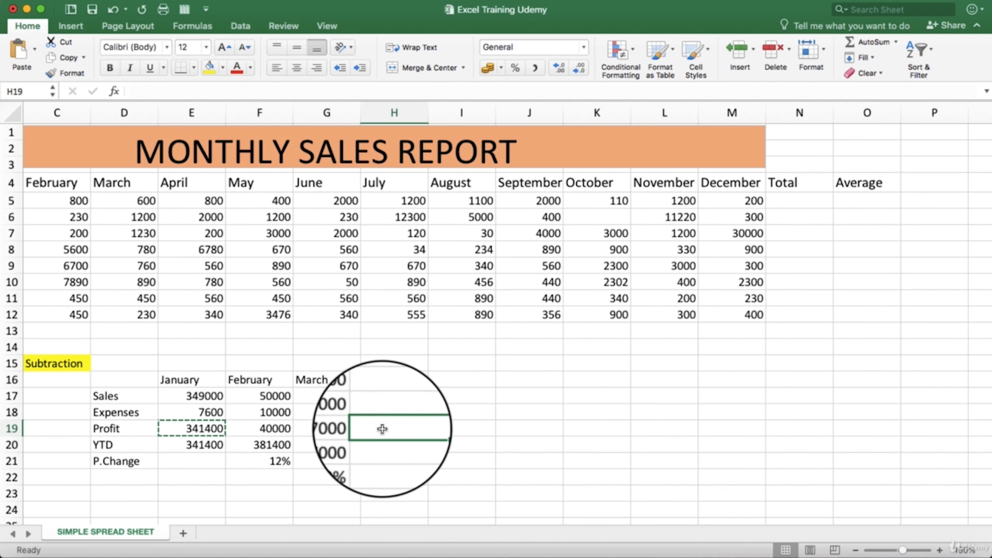
left_click(350, 428)
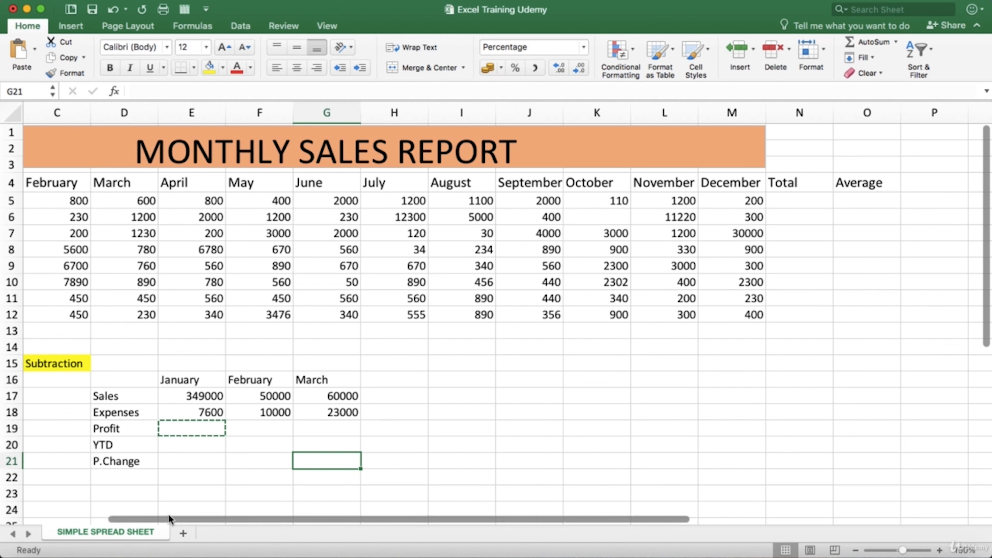
- Review January's Sales and Expenses figures in E17 and E18 and the Profit cell E19 in the Subtraction table
left_click(55, 365)
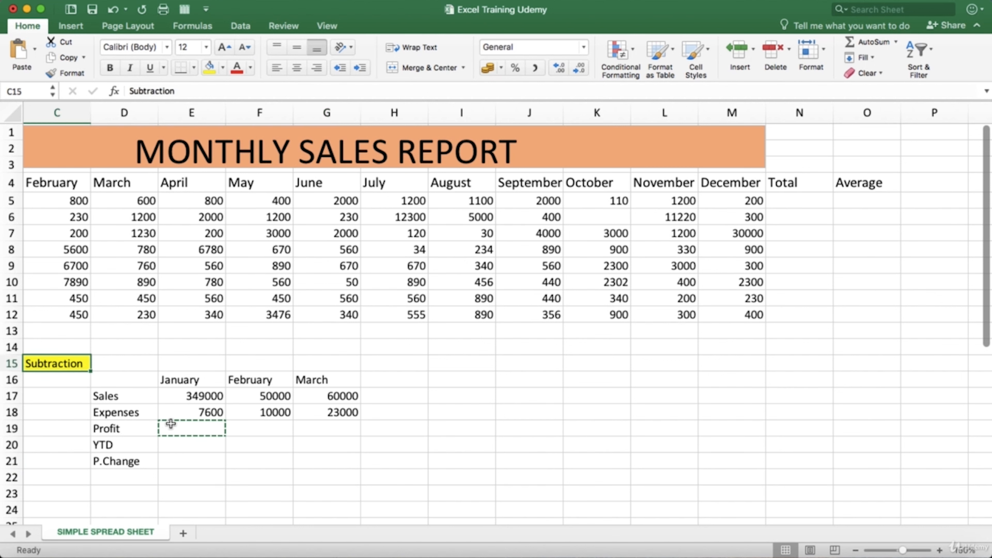
left_click(187, 400)
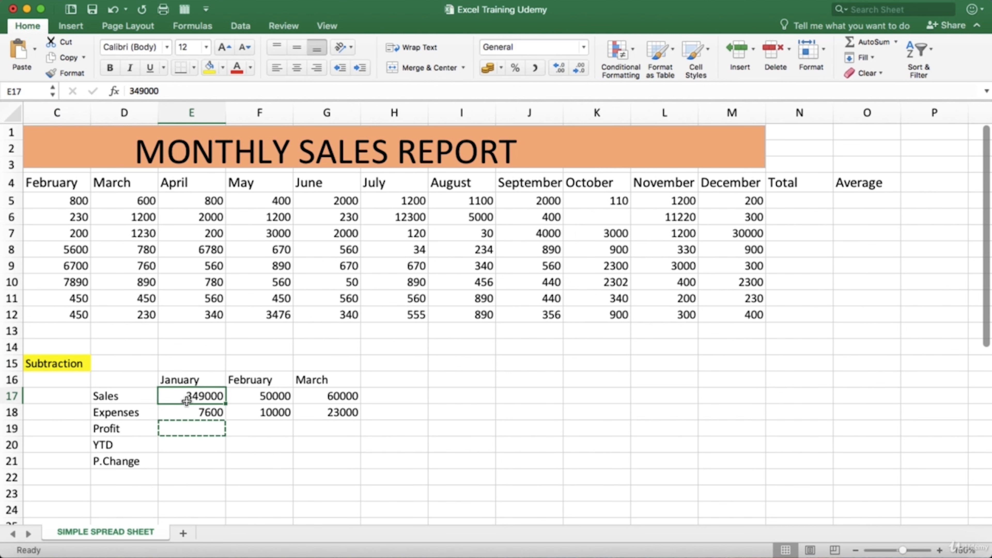
left_click(177, 412)
left_click(176, 395)
left_click(186, 412)
double_click(183, 426)
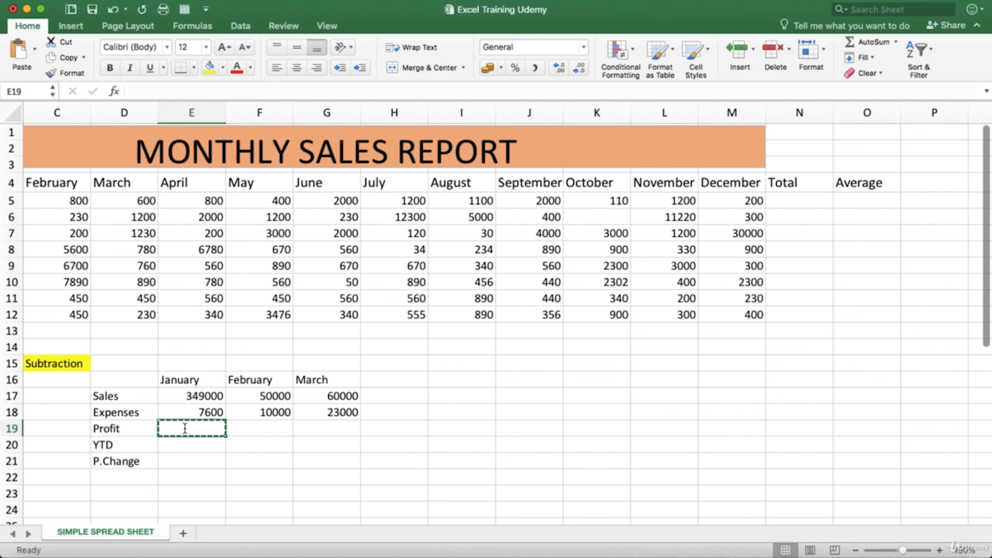
left_click(180, 395)
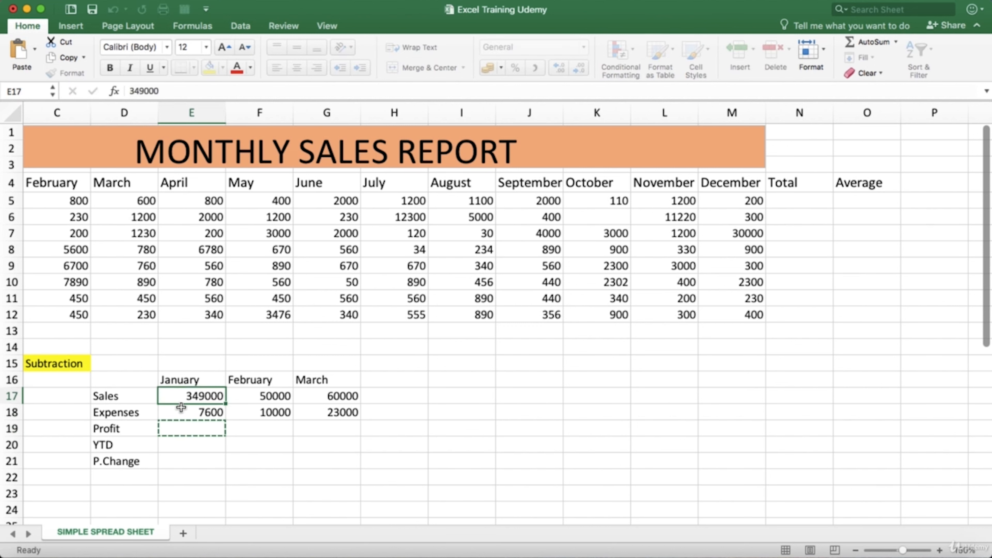
left_click(180, 412)
left_click(178, 397)
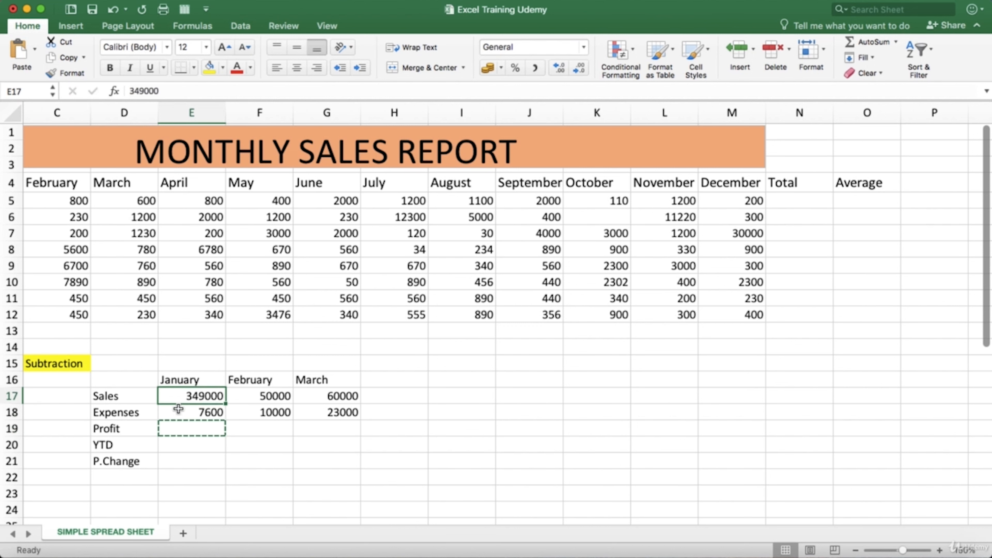
left_click(178, 411)
left_click(182, 428)
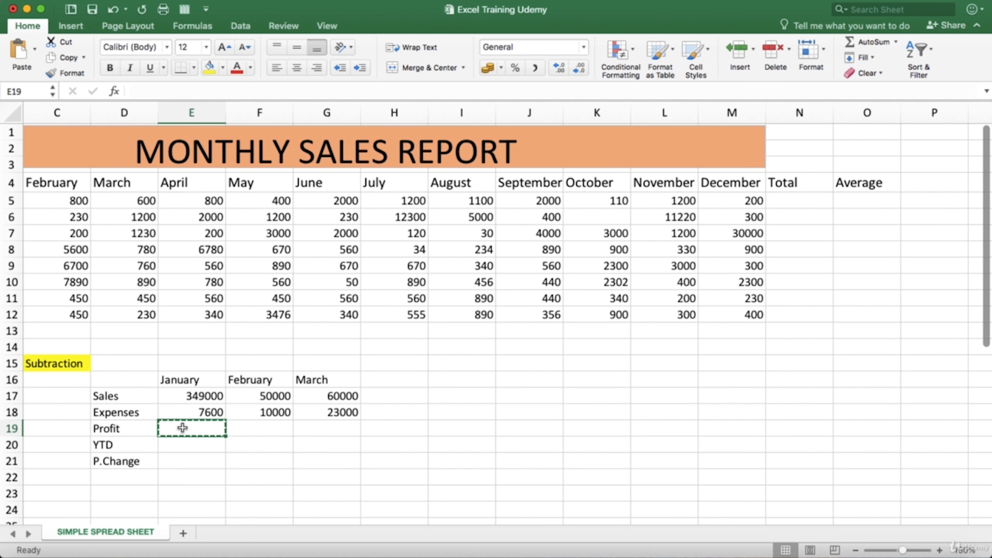
- Calculate January's Profit in E19 with the formula =E17-E18
double_click(183, 428)
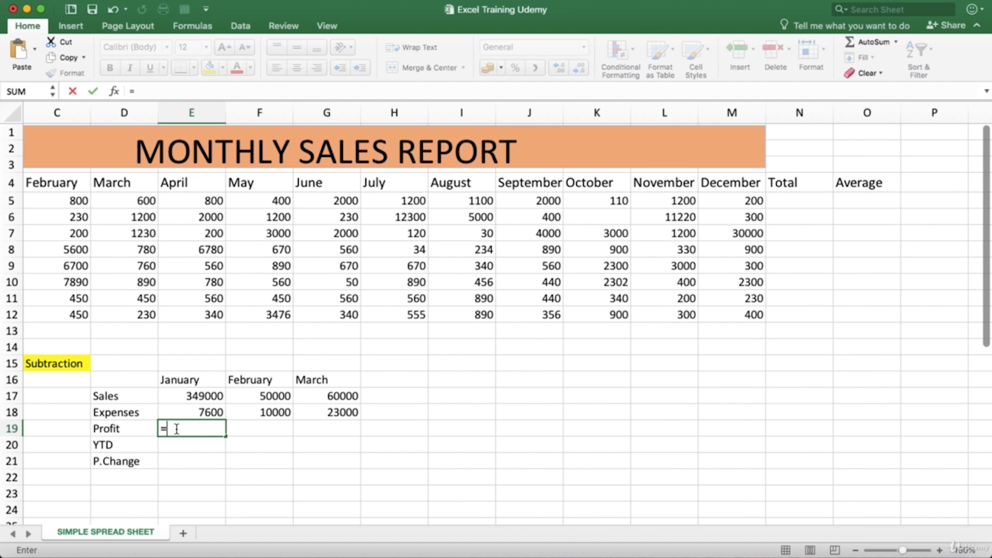
left_click(188, 396)
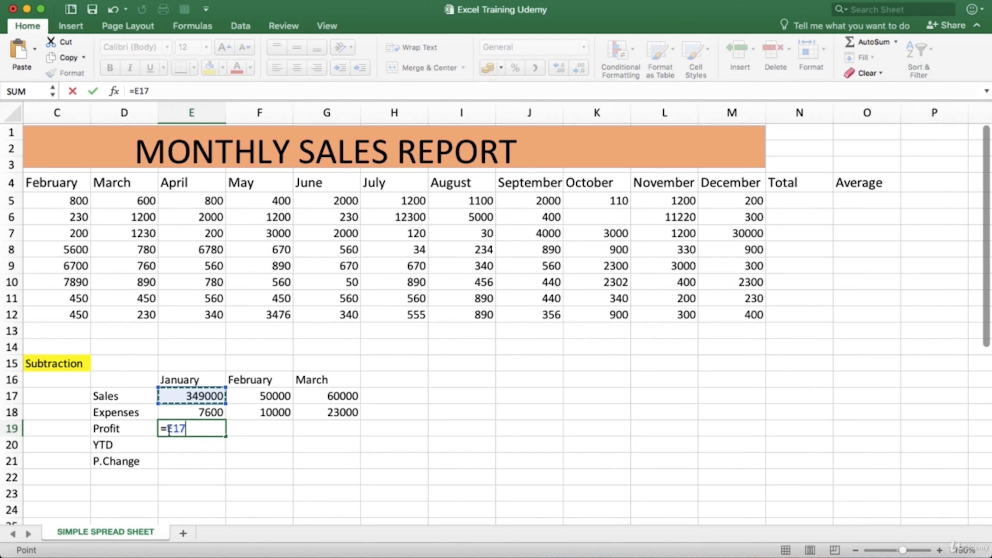
left_click(185, 429)
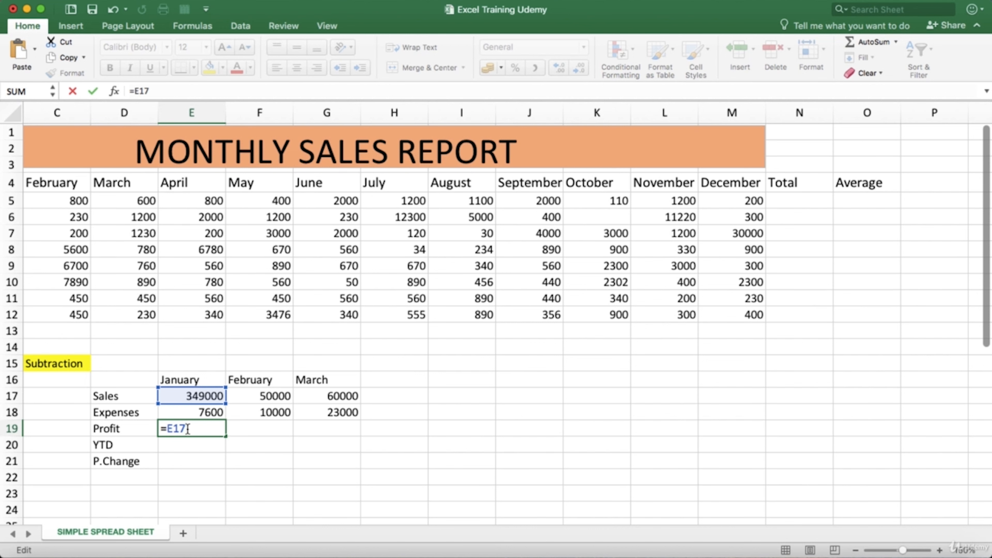
left_click(188, 413)
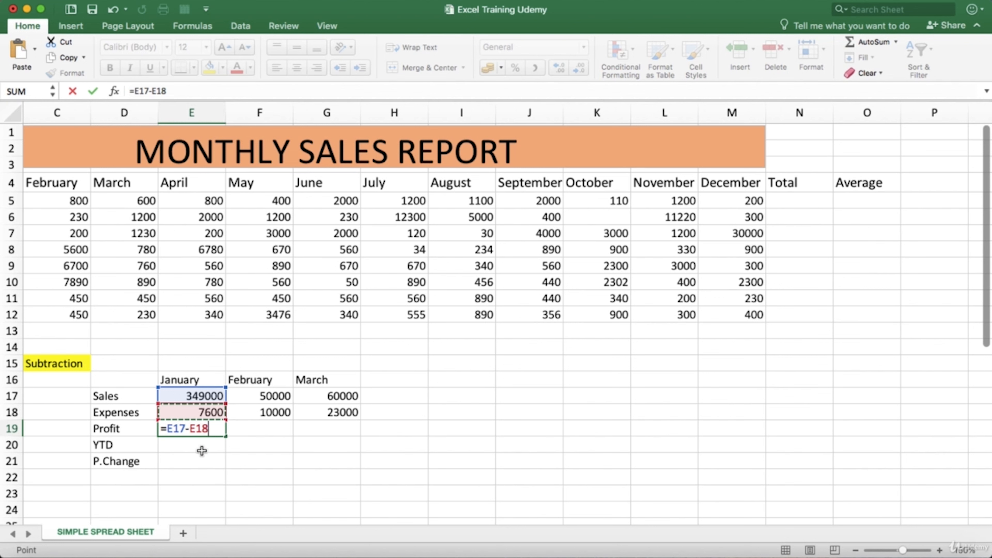
key("Return")
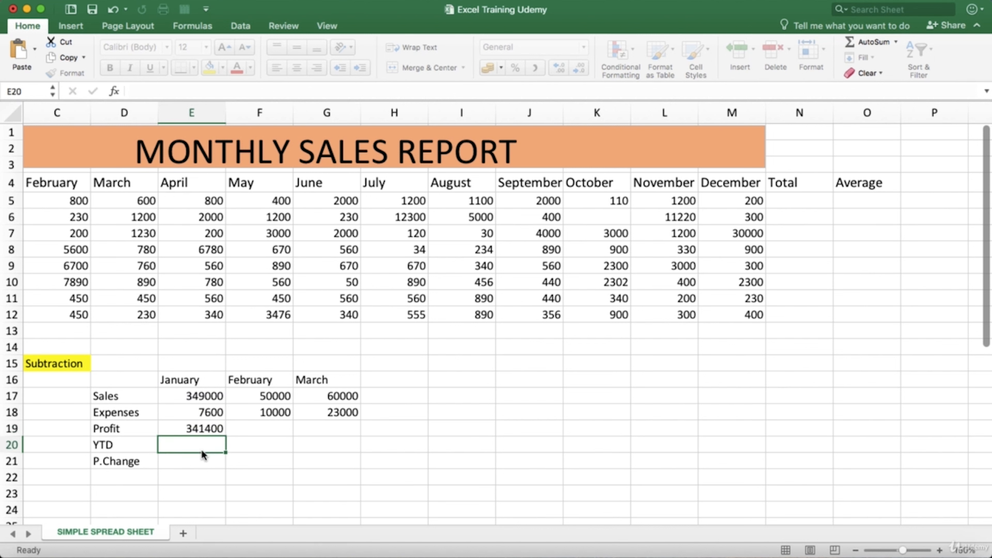
- Check January's Profit formula in E19 against the Sales and Expenses cells it subtracts
left_click(202, 429)
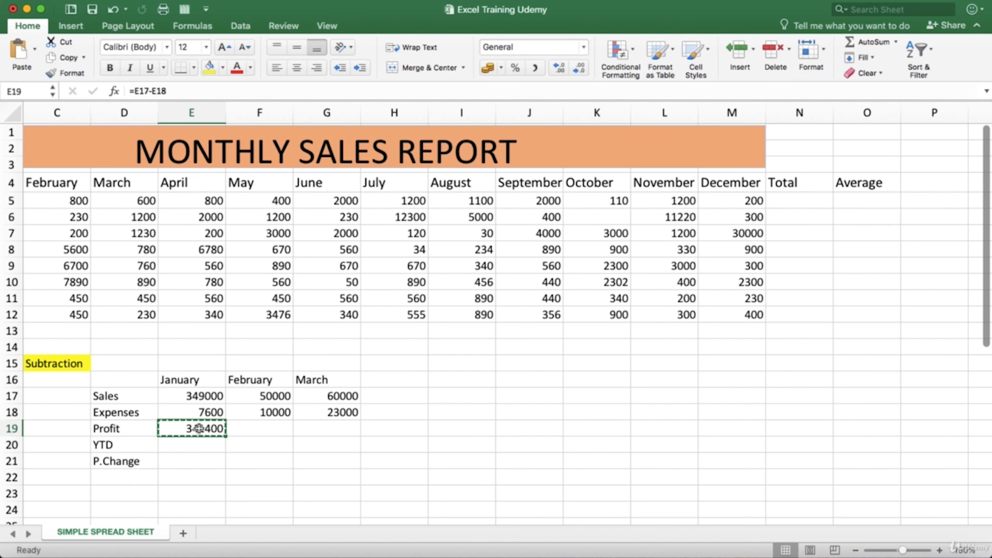
left_click(202, 396)
left_click(206, 411)
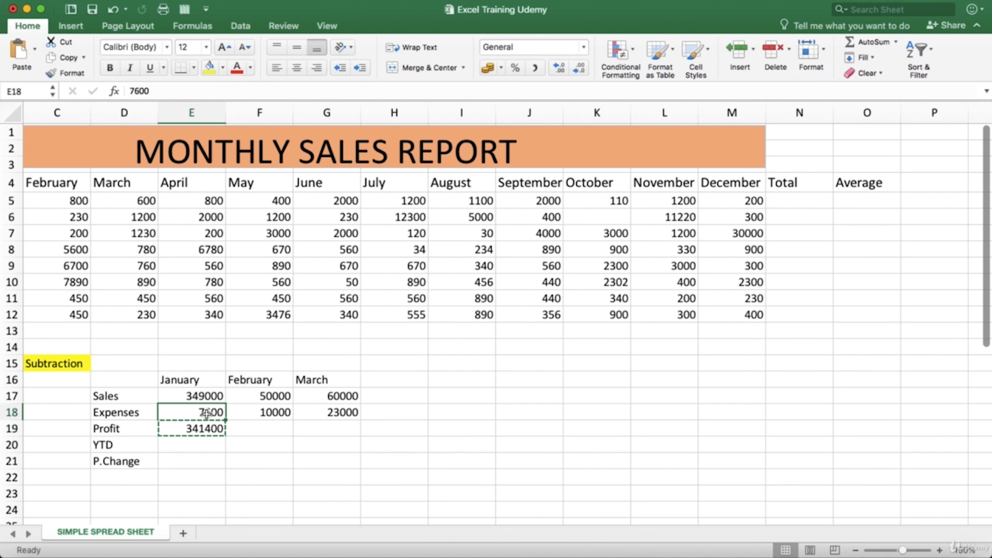
left_click(203, 396)
left_click(203, 412)
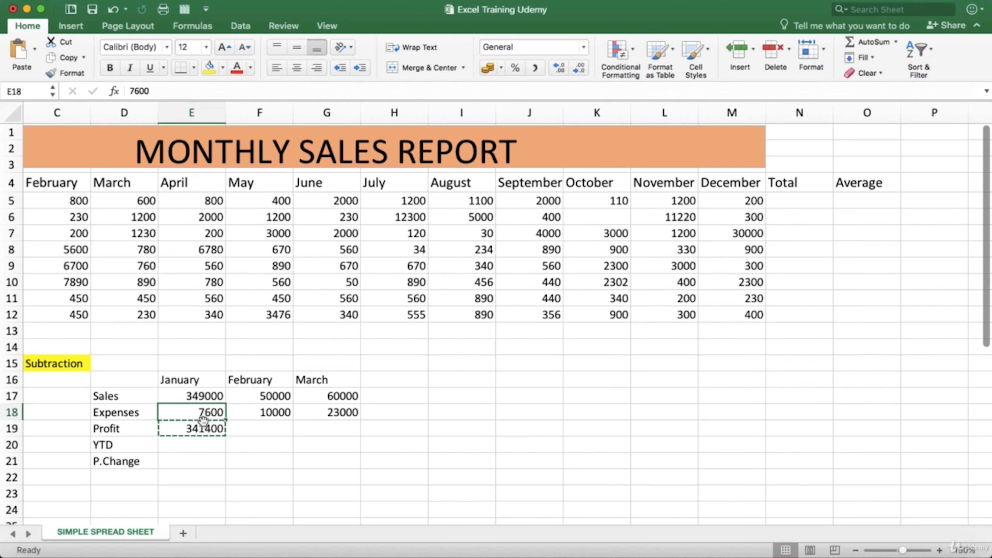
left_click(204, 429)
left_click(214, 394)
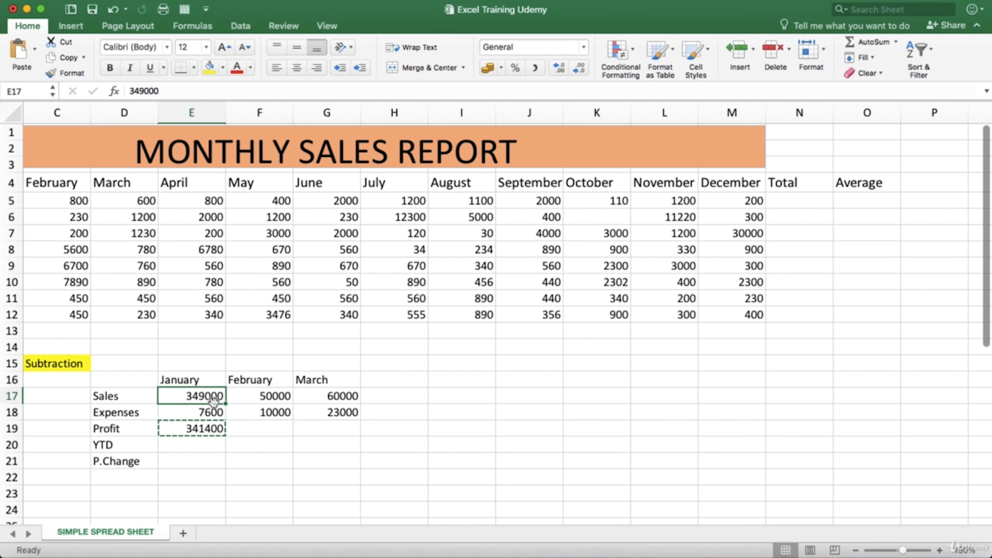
left_click(215, 415)
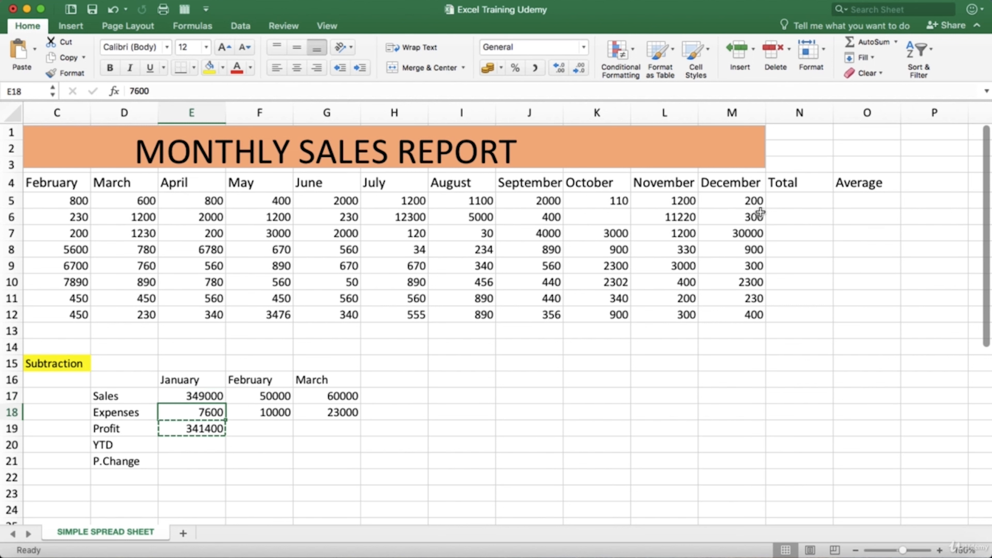
- Collapse the ribbon and total Laptop Cover's January to December sales in N5 with =SUM(B5:M5)
left_click(774, 201)
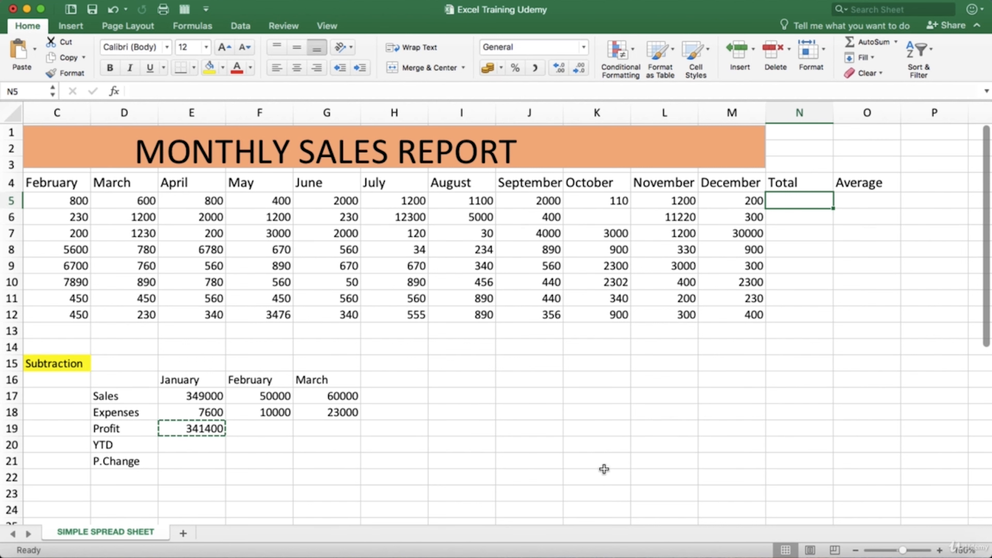
left_click_drag(584, 517, 632, 511)
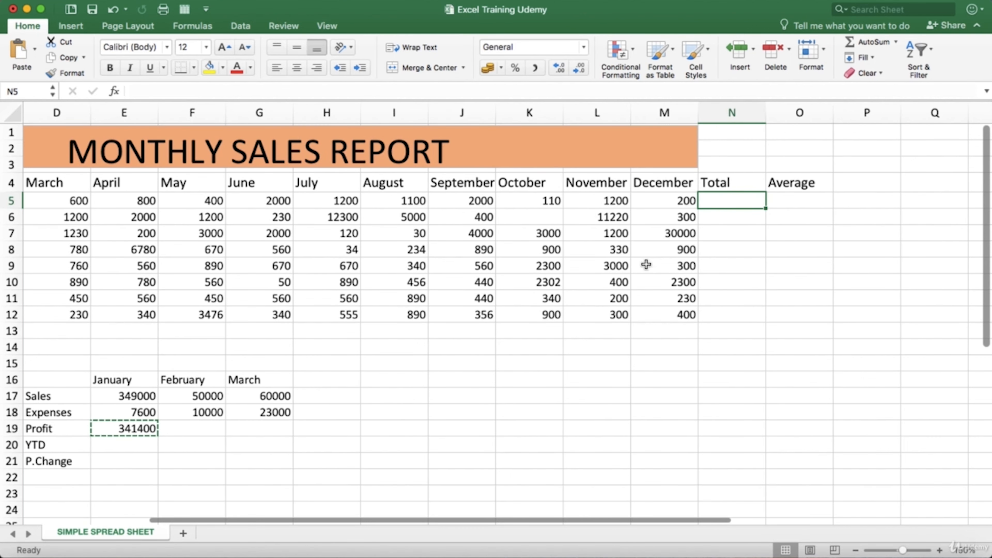
double_click(722, 201)
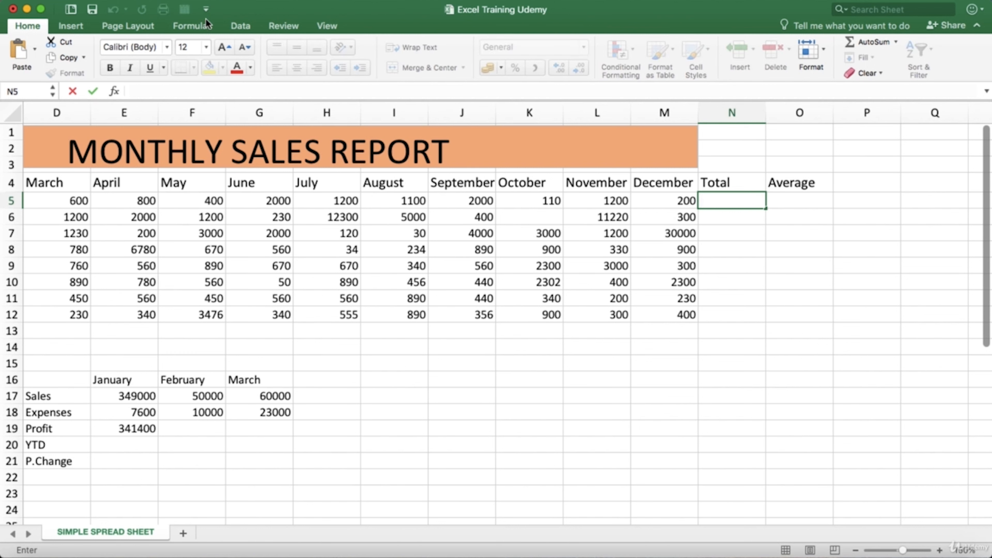
left_click(207, 29)
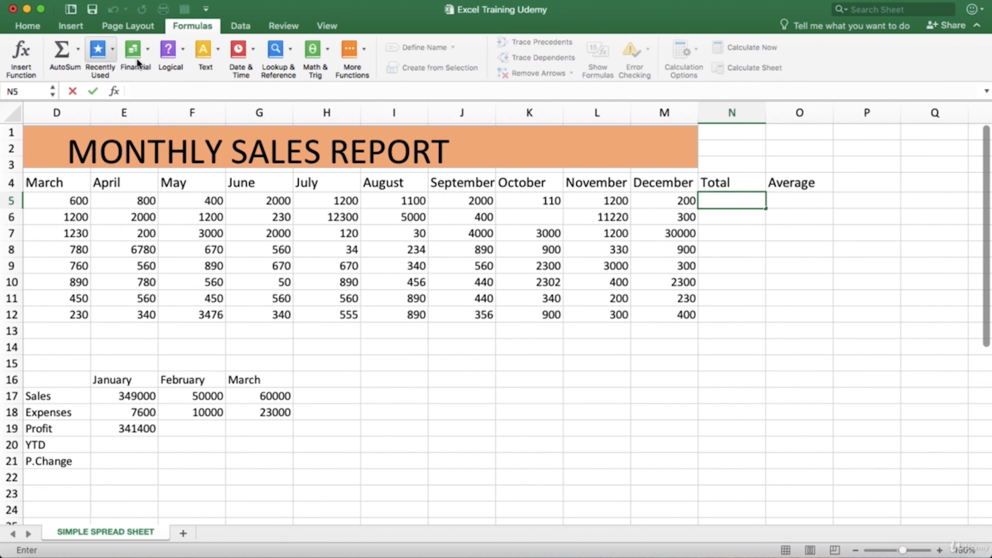
left_click(210, 26)
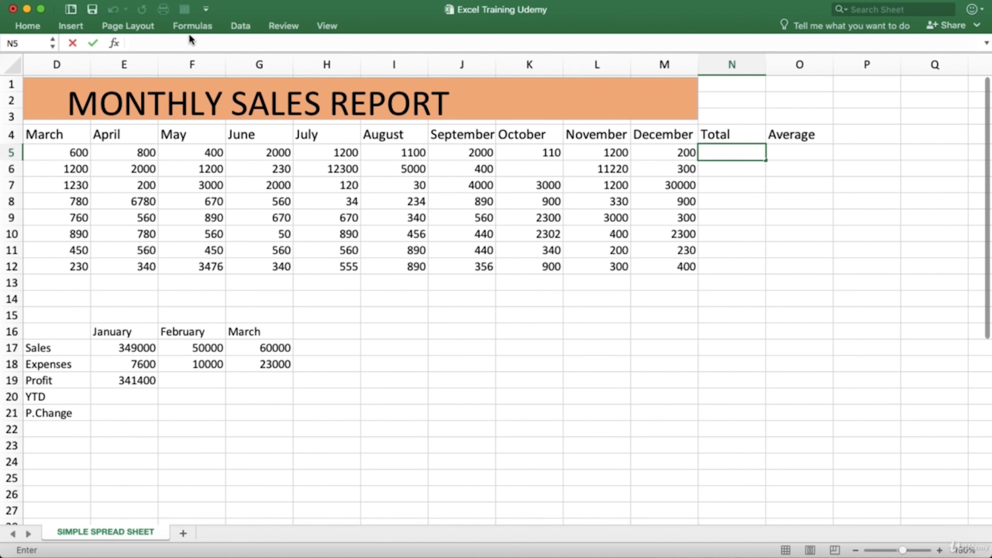
left_click(711, 155)
type("=s")
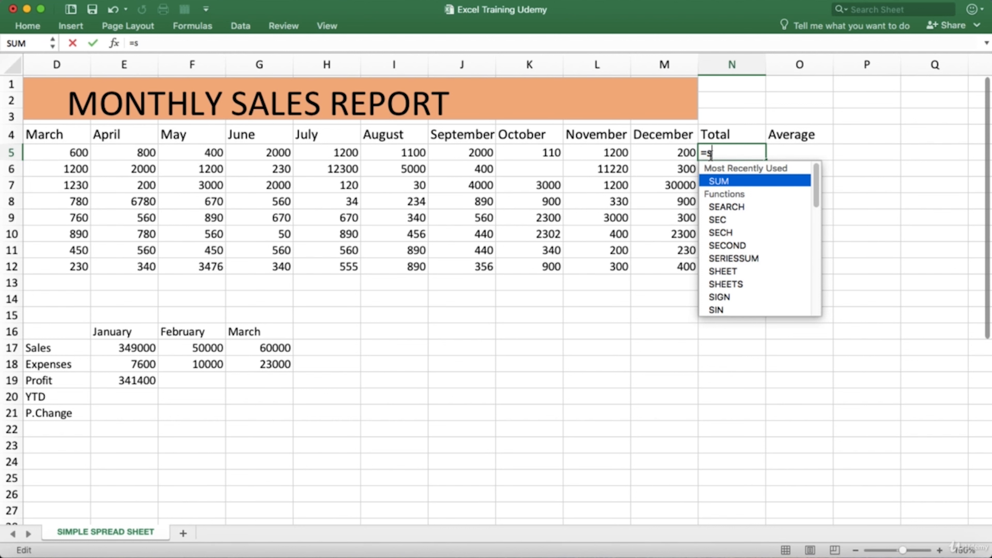
double_click(724, 181)
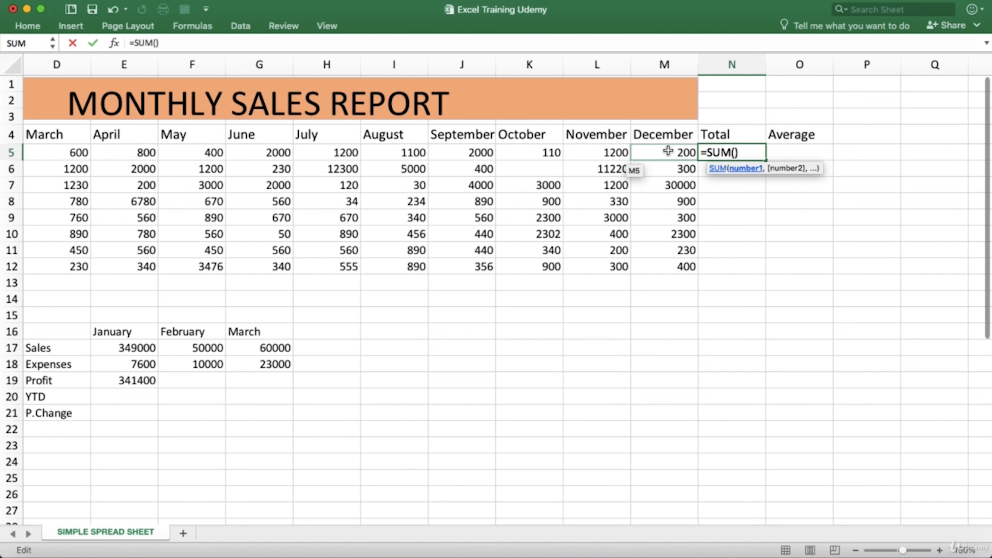
left_click_drag(668, 150, 110, 155)
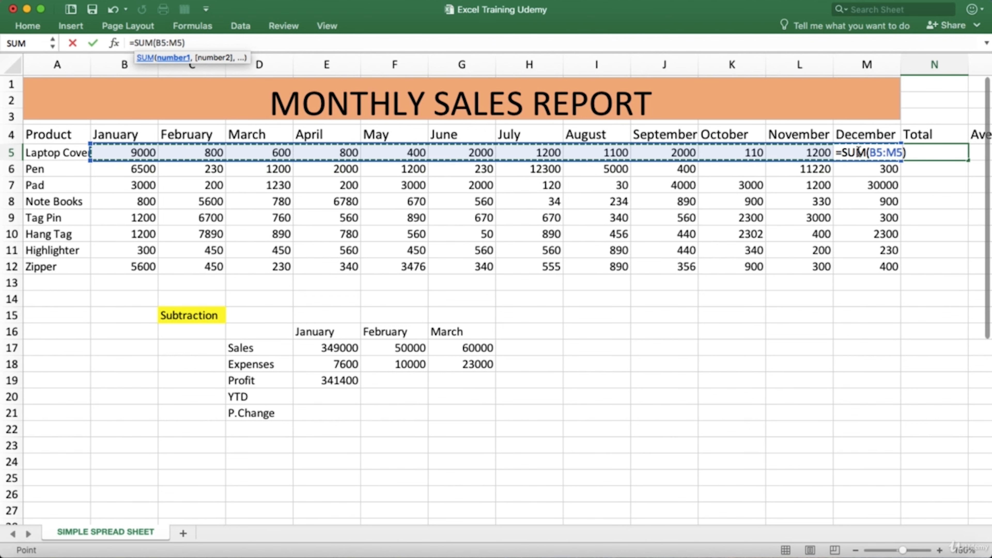
key("Return")
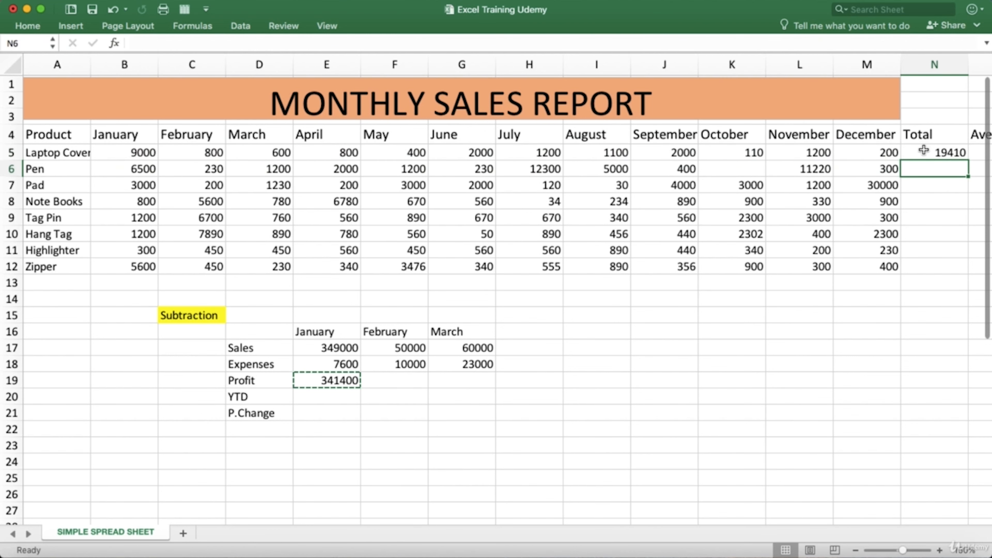
- Check the SUM formula behind Laptop Cover's Total in N5
left_click(931, 153)
left_click(933, 166)
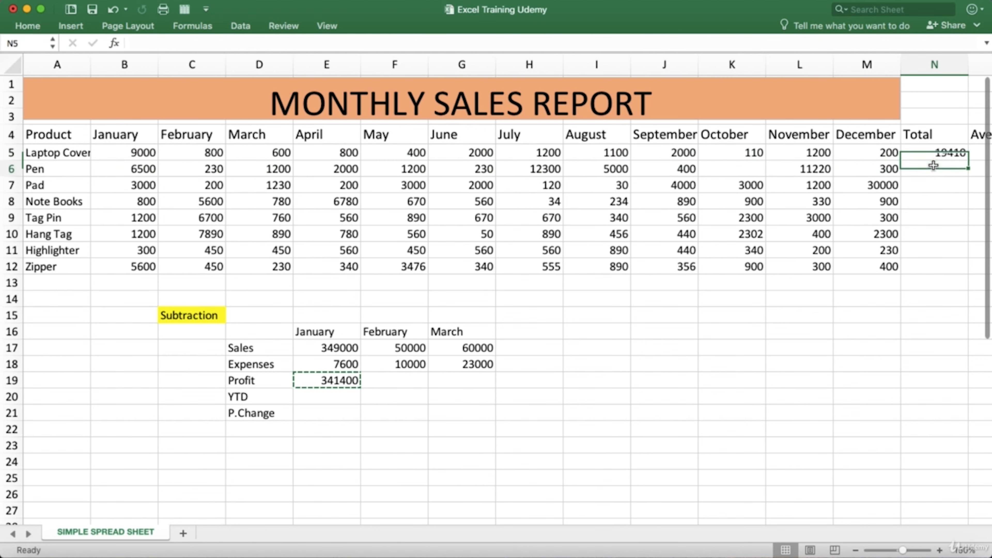
left_click(930, 151)
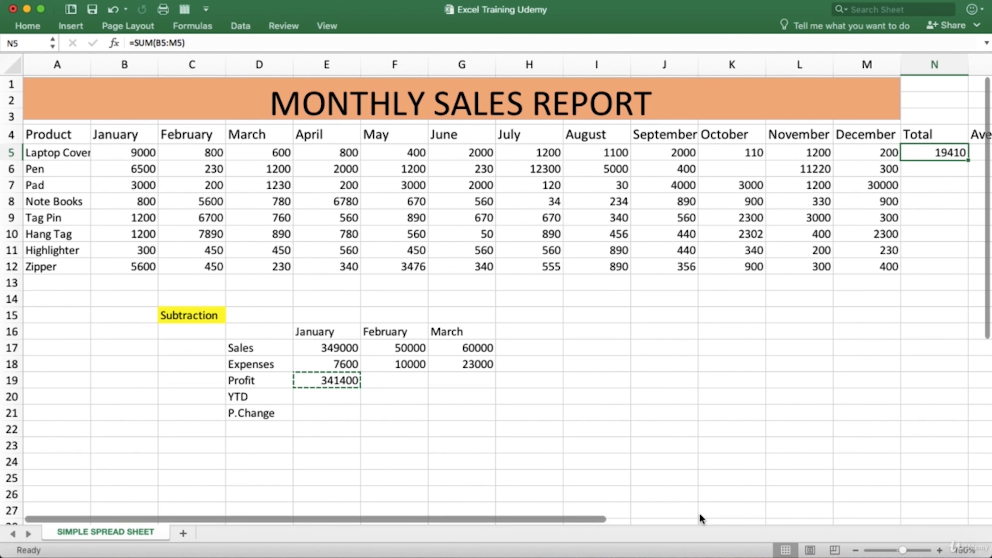
- Total the Pen row's January to December sales in N6 with the formula =SUM(B6:M6)
left_click_drag(591, 521, 657, 522)
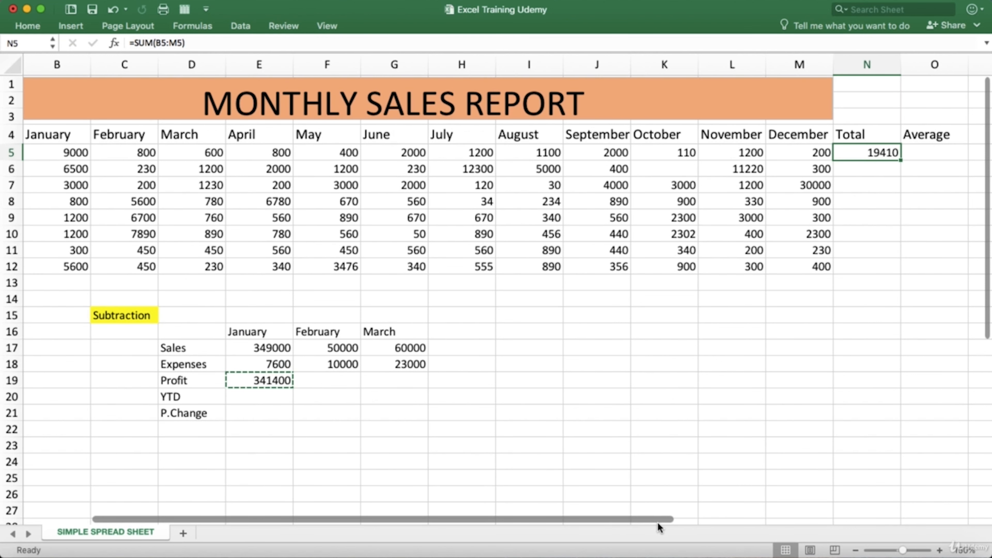
left_click(854, 170)
double_click(855, 170)
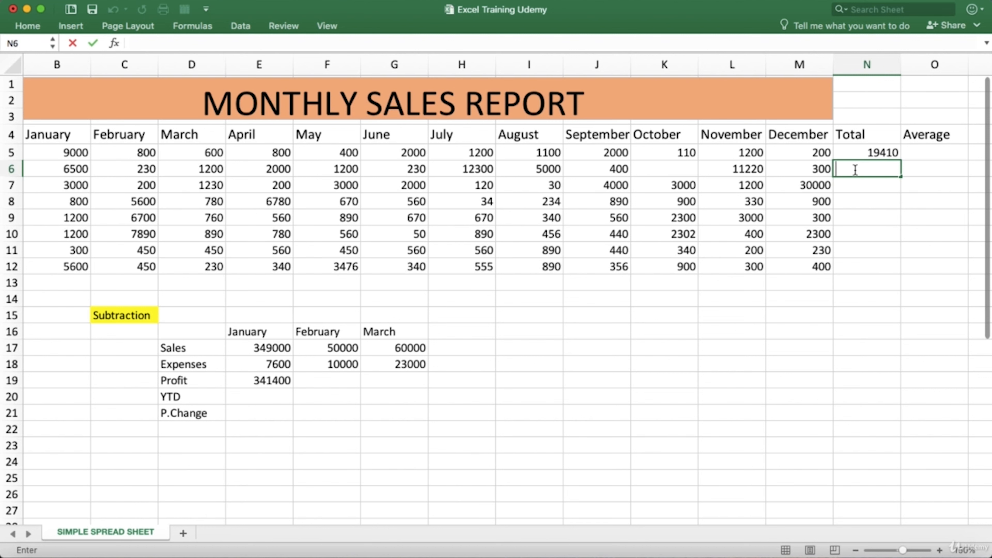
type("=s")
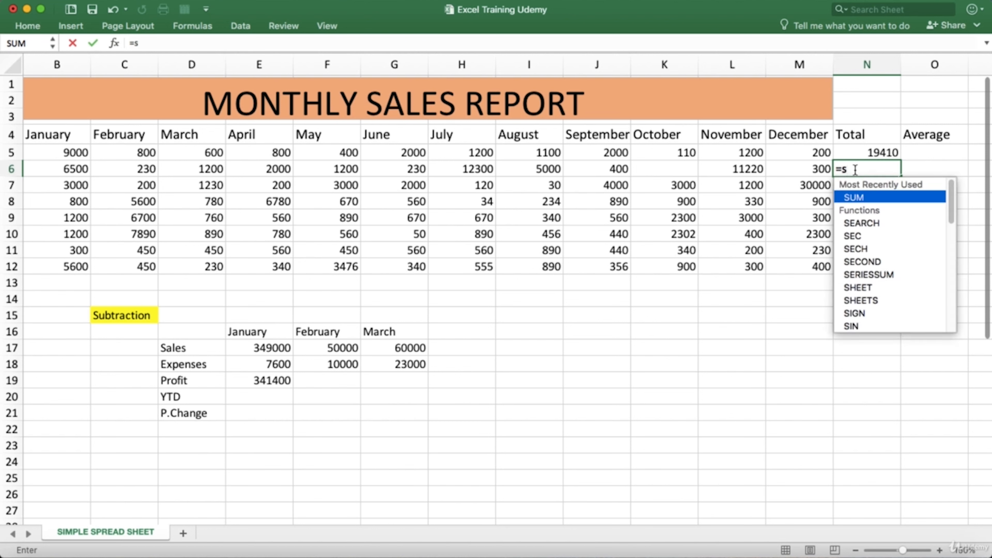
double_click(869, 197)
left_click(868, 198)
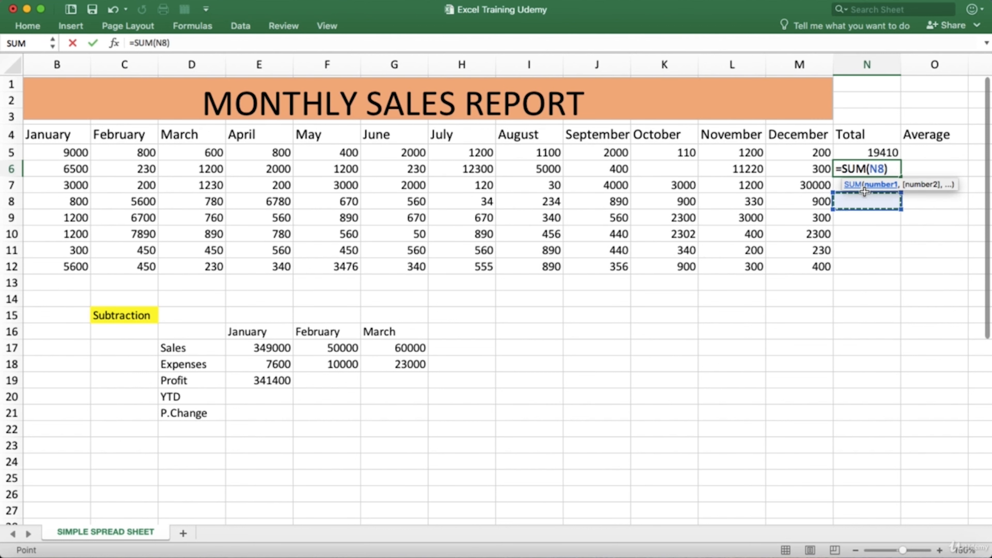
left_click(821, 169)
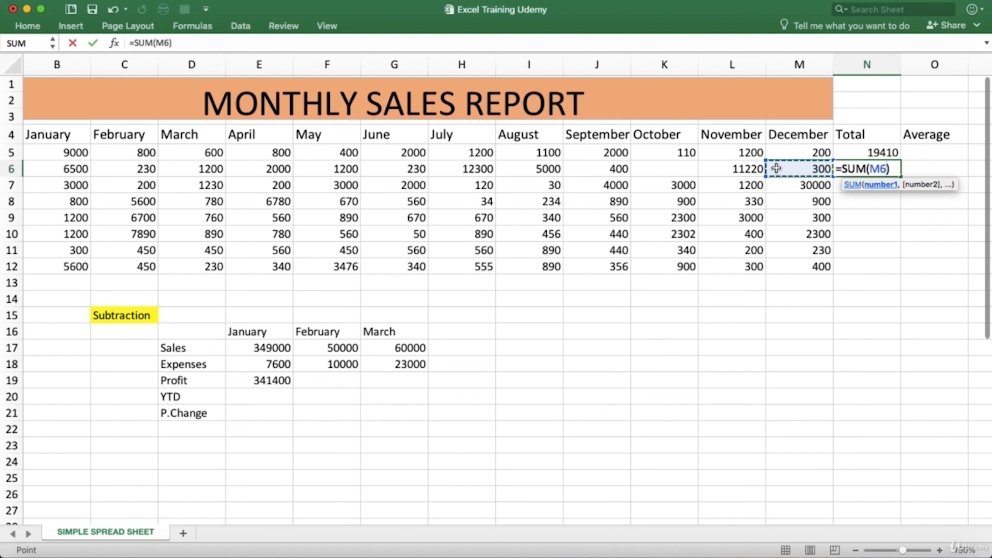
left_click_drag(767, 175, 121, 158)
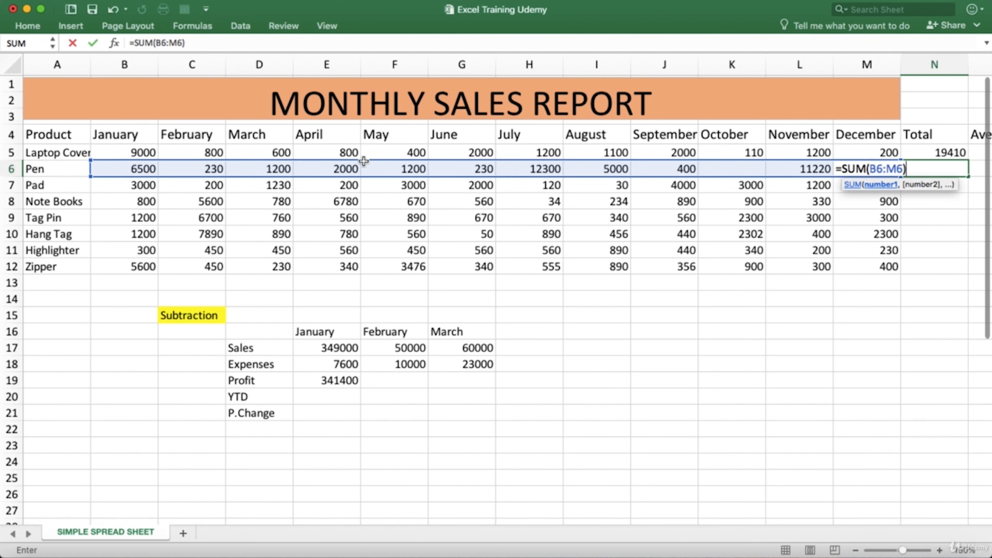
key("Return")
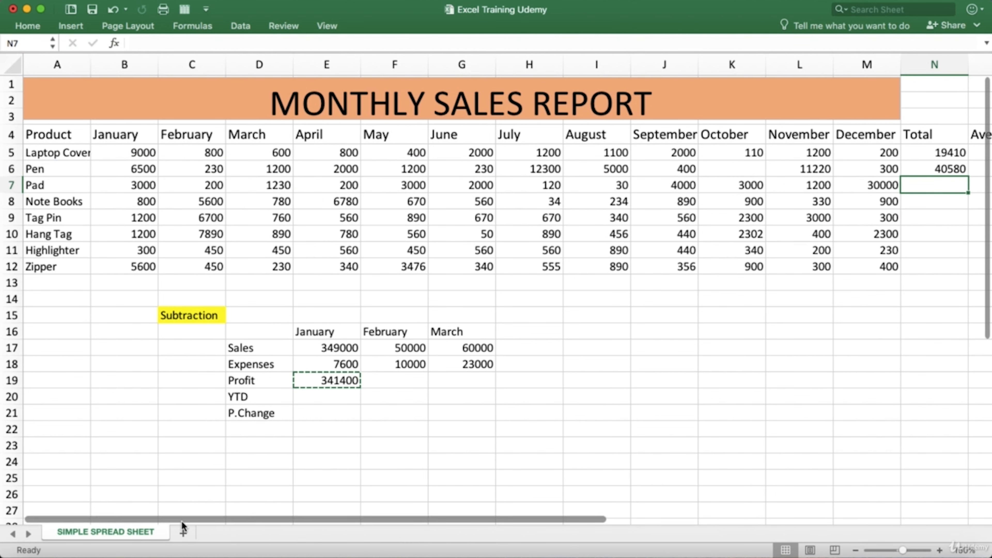
- Compare Laptop Cover's Total cell N5 and its formula with the empty Average cell O5
left_click_drag(196, 517, 284, 519)
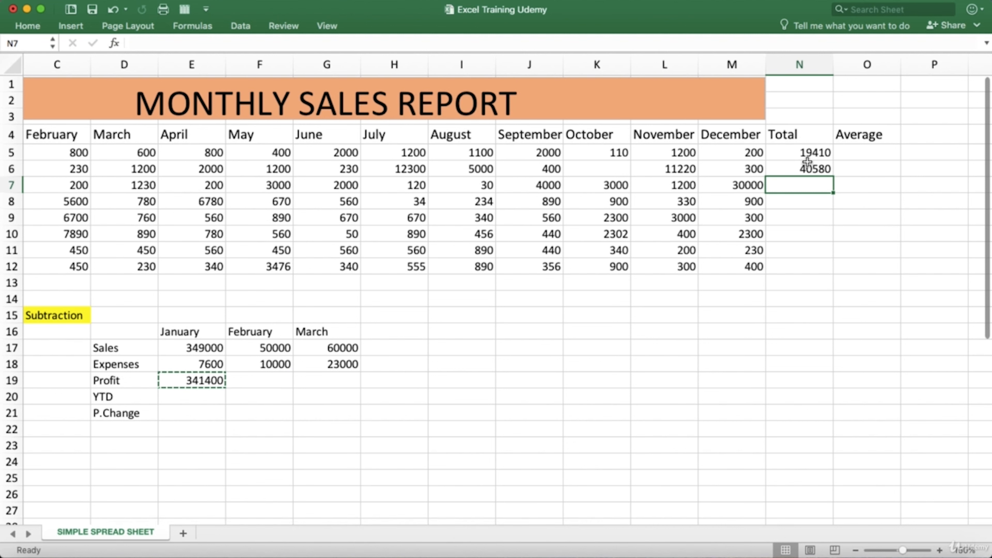
left_click(843, 154)
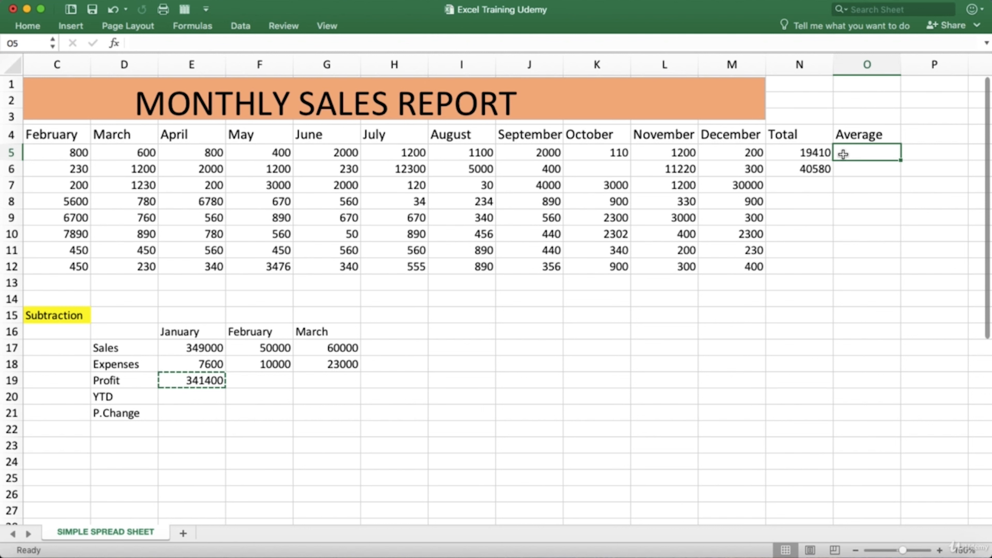
left_click(827, 153)
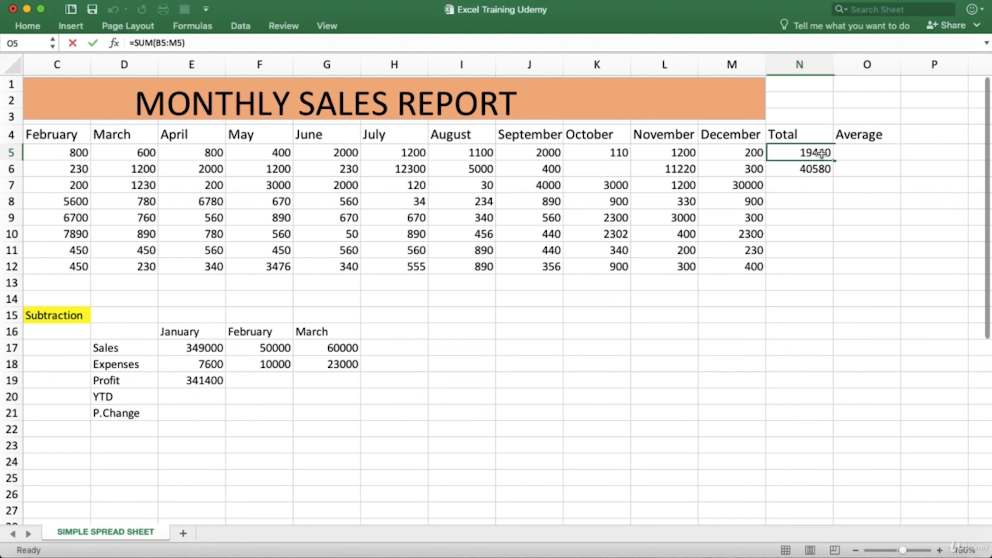
left_click(850, 154)
left_click(822, 154)
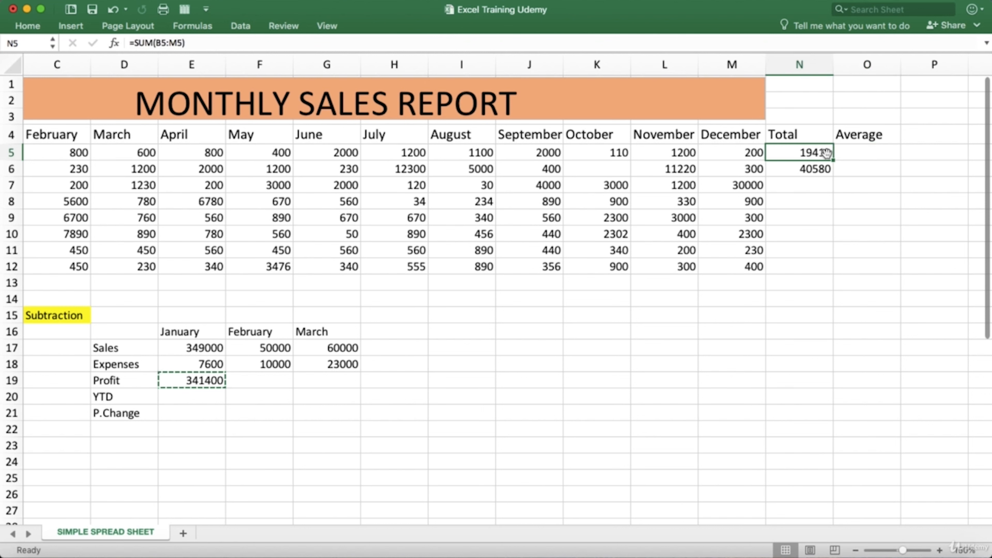
left_click(841, 153)
left_click(821, 154)
left_click(857, 152)
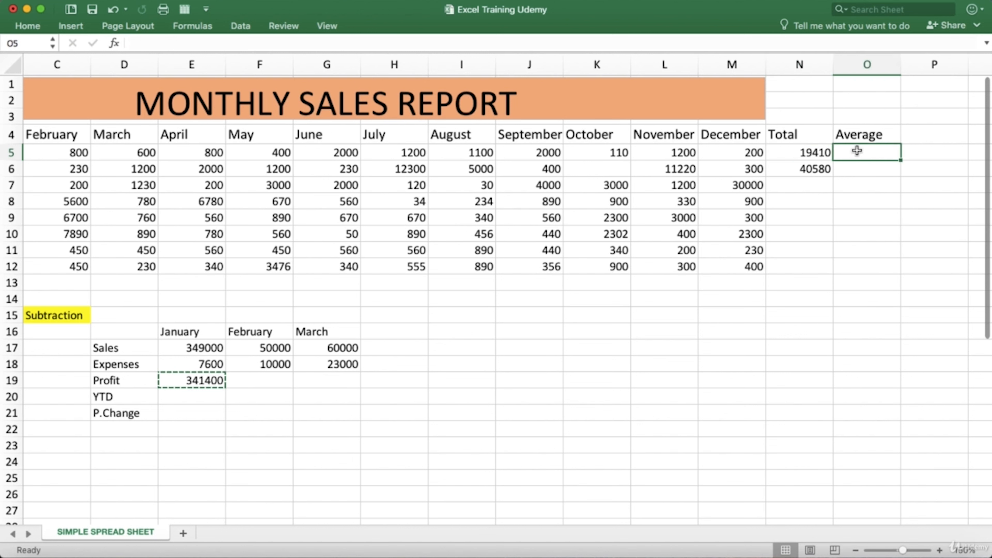
left_click(824, 152)
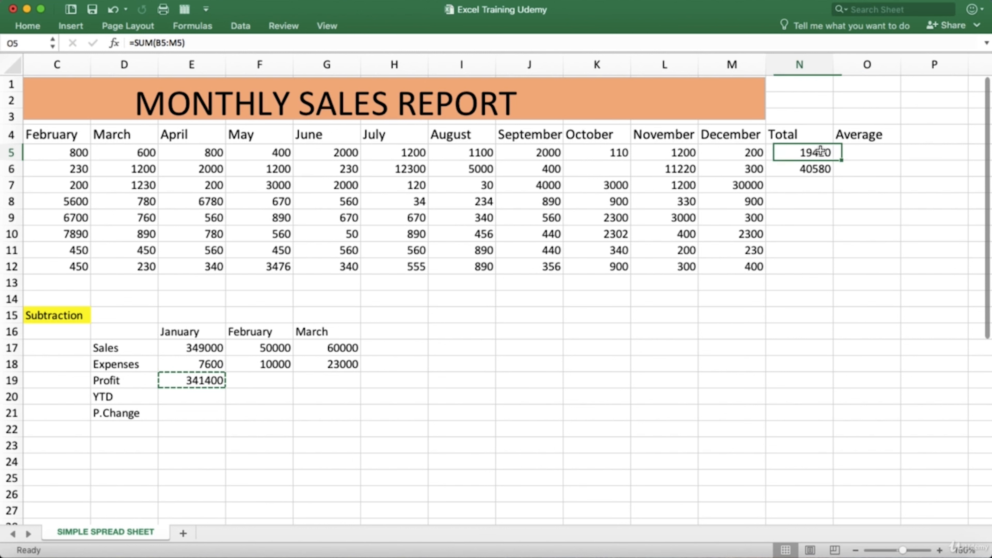
- Calculate Laptop Cover's monthly Average in O5 by dividing its Total by 12 with =N5/12
left_click(842, 152)
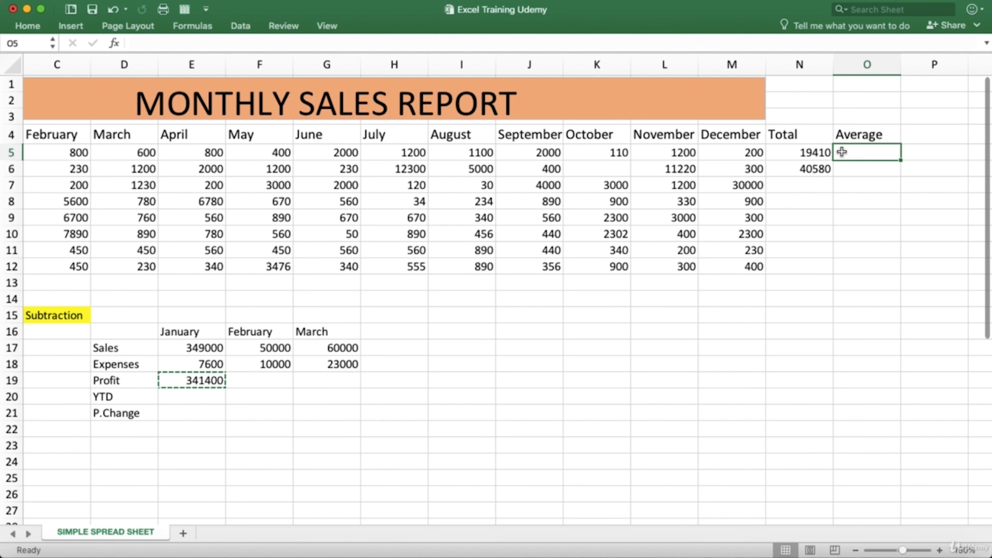
type("=")
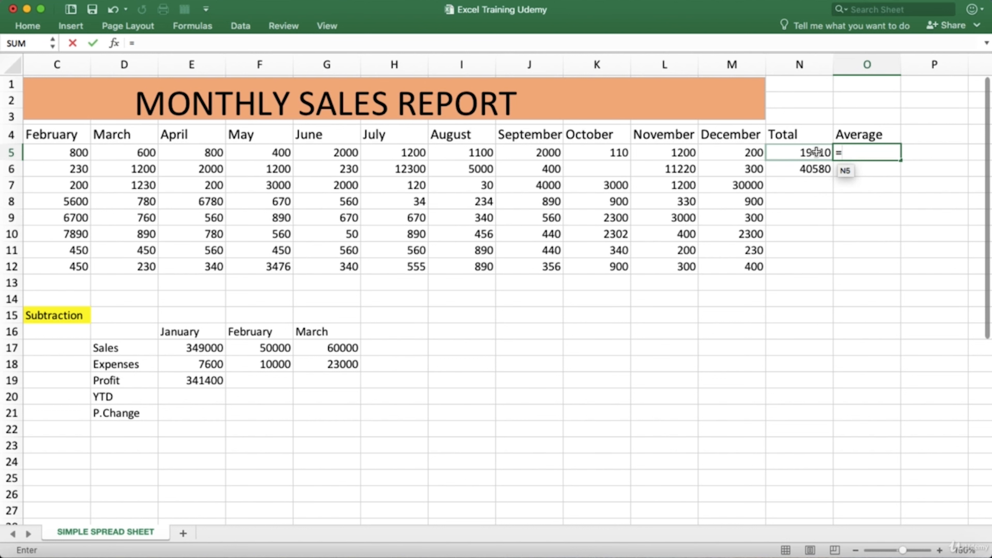
left_click(816, 151)
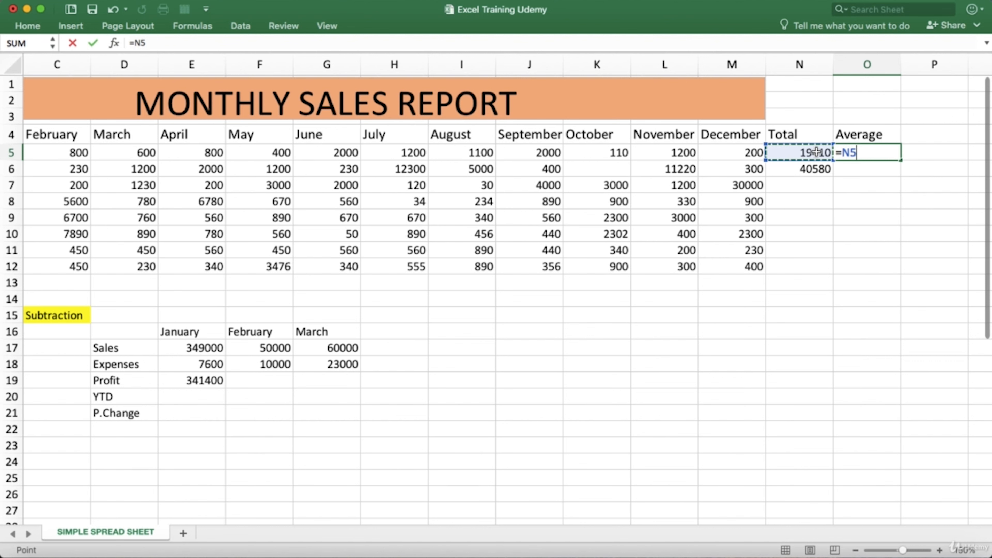
type("/12")
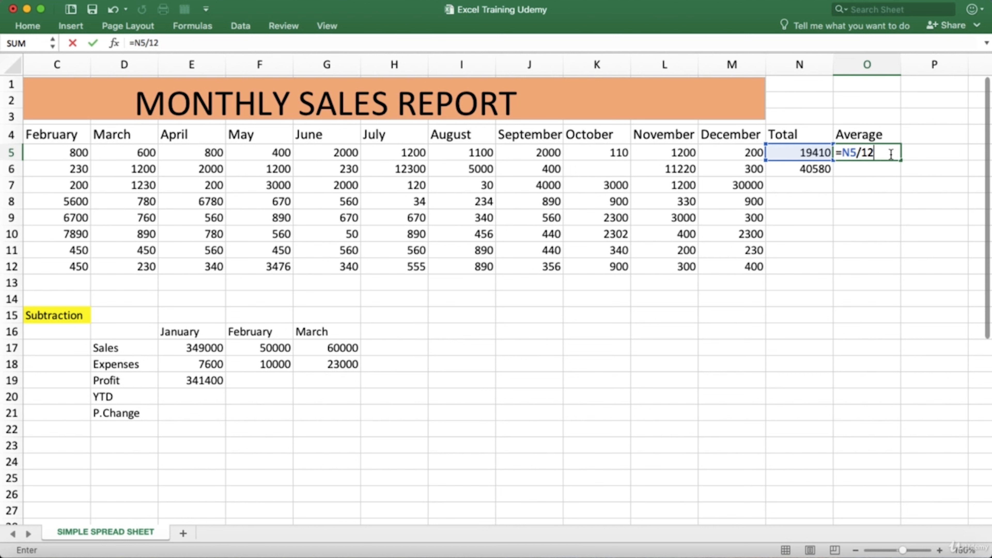
key("Return")
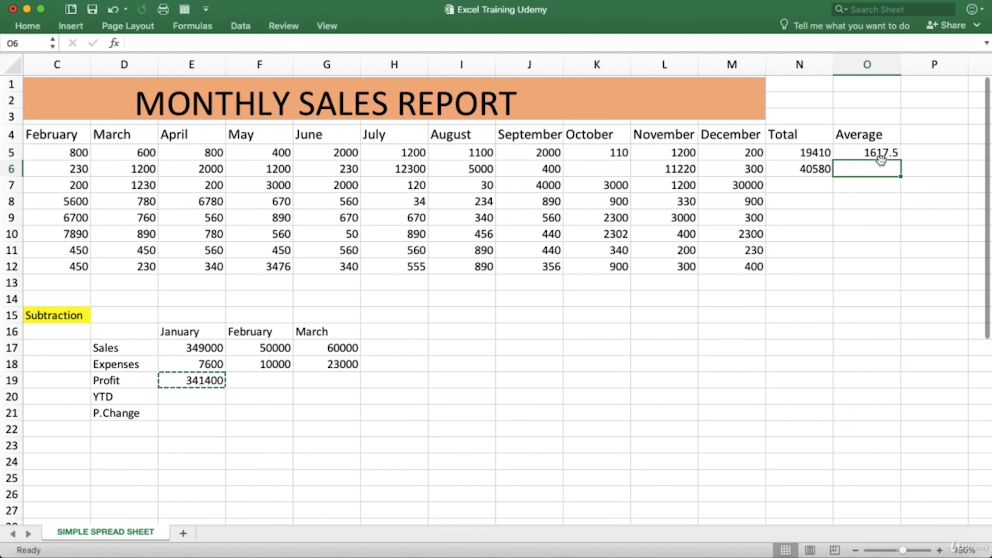
- Calculate the Pen row's monthly Average in O6 with the formula =N6/12
left_click(880, 155)
left_click(876, 165)
left_click(818, 172)
left_click(846, 171)
type("=")
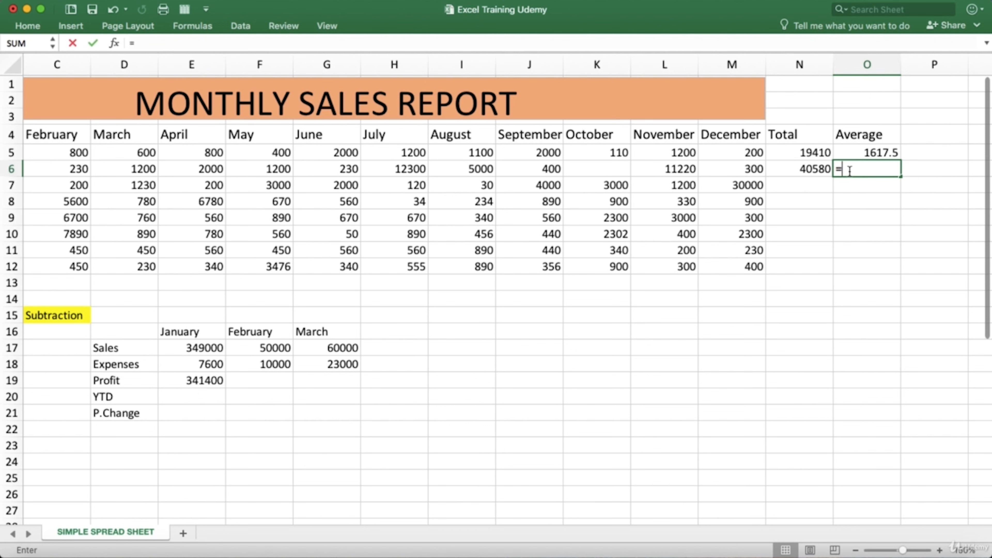
left_click(819, 170)
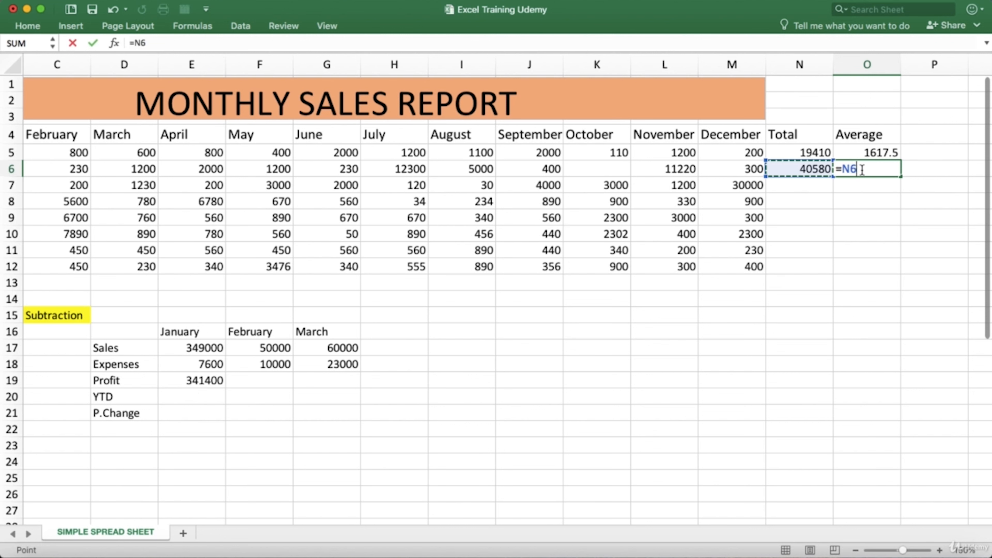
type("/12")
key("Return")
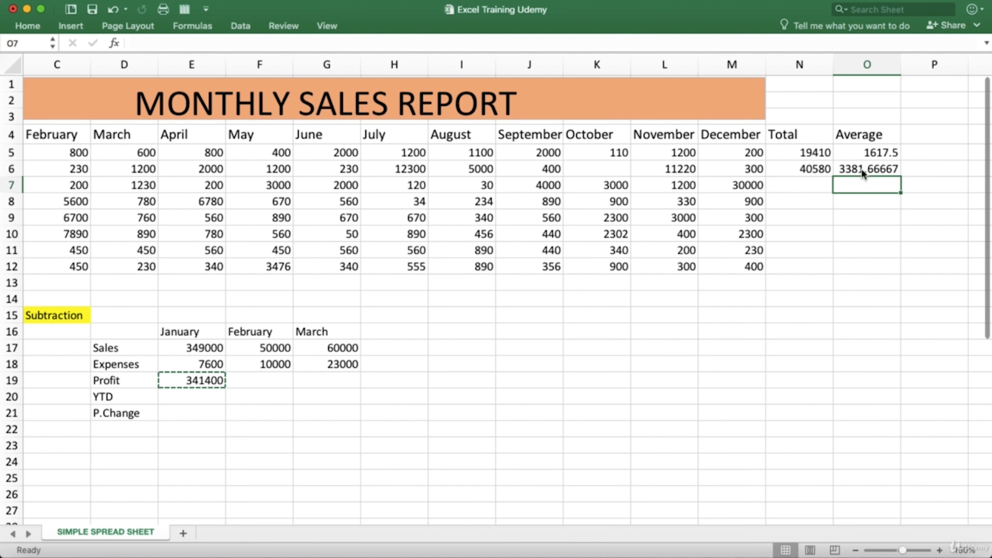
- Review the Average formulas in O5 and O6 against the Pen row's Total in N6
left_click(829, 170)
left_click(853, 168)
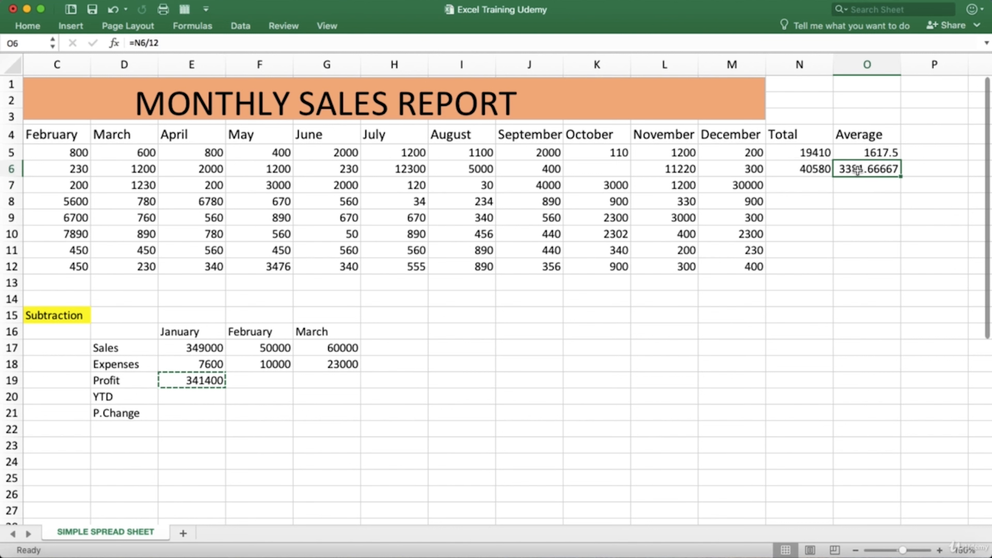
left_click(859, 155)
left_click(864, 169)
left_click(612, 1)
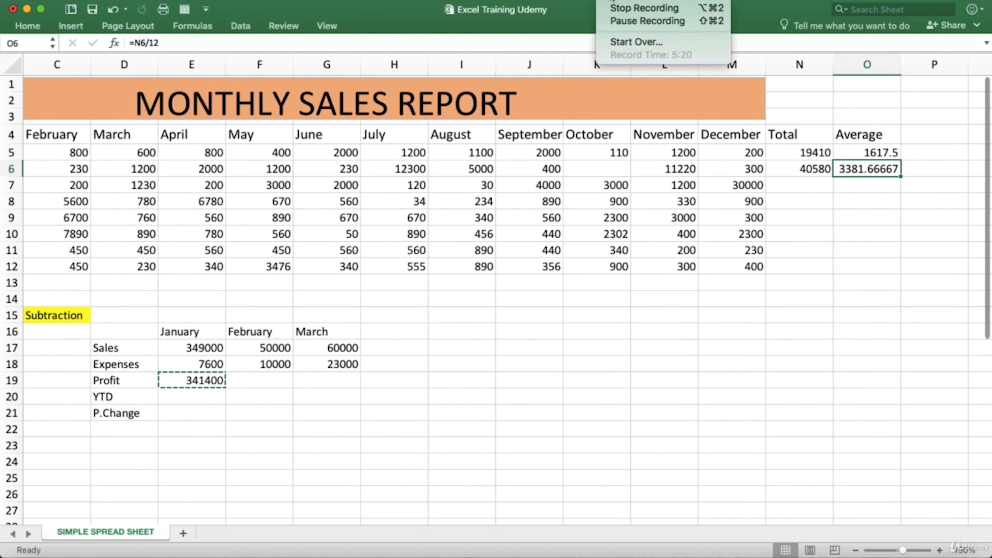
left_click(627, 8)
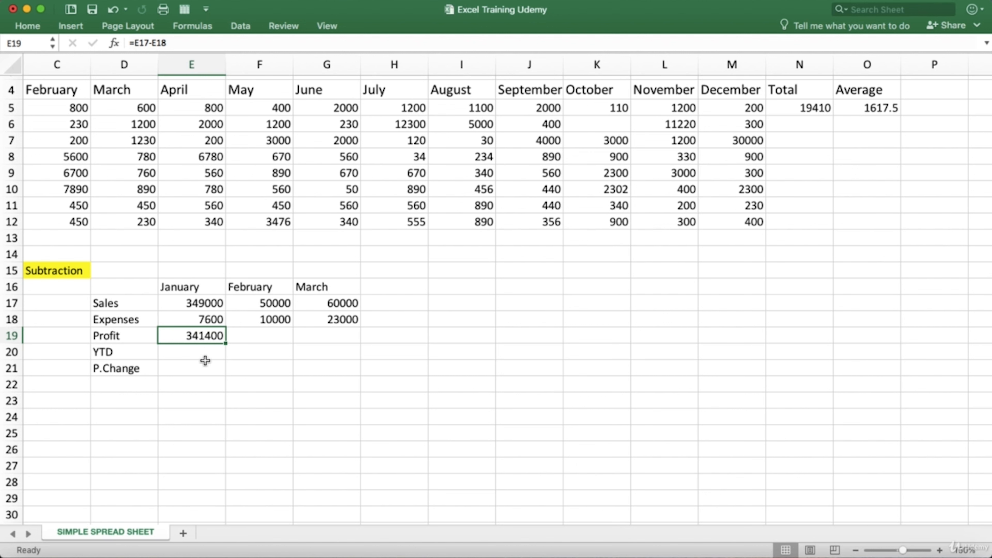
- Review January's Profit formula in E19 against the Sales and Expenses values it subtracts
left_click(201, 351)
left_click(193, 336)
left_click(170, 319)
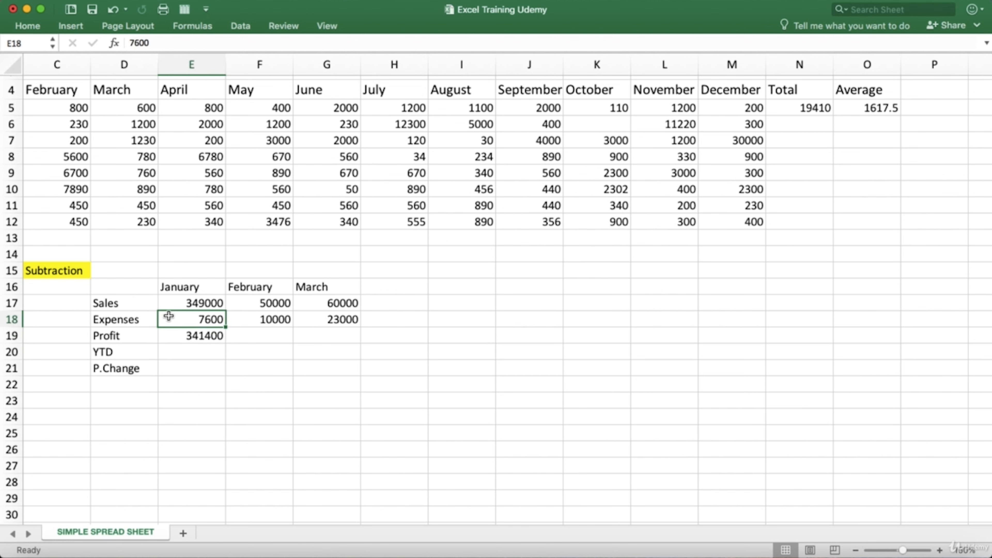
left_click(169, 304)
left_click(181, 334)
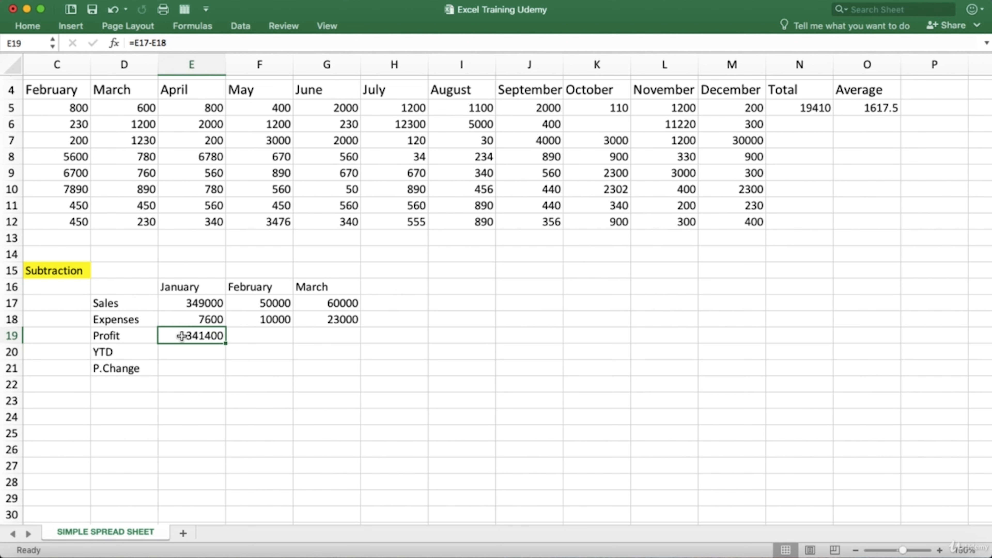
- Examine the empty February and March Profit cells F19 and G19 beside January's result
left_click(255, 332)
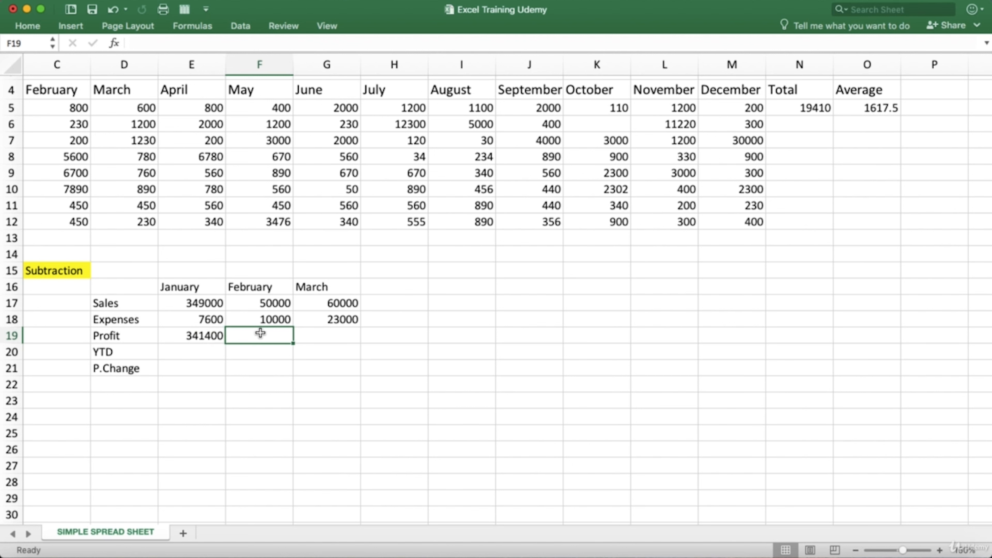
left_click(330, 339)
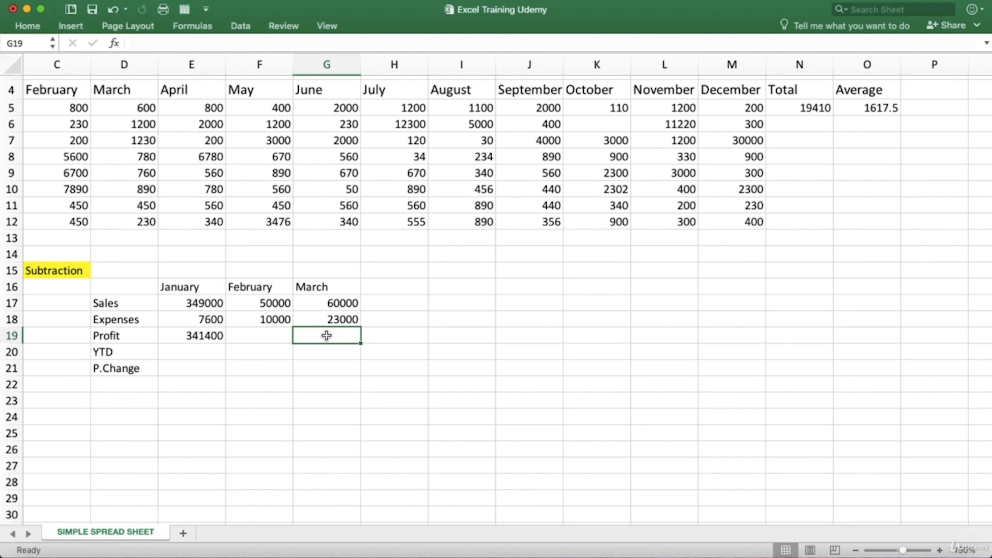
left_click(286, 335)
left_click(309, 339)
left_click(281, 338)
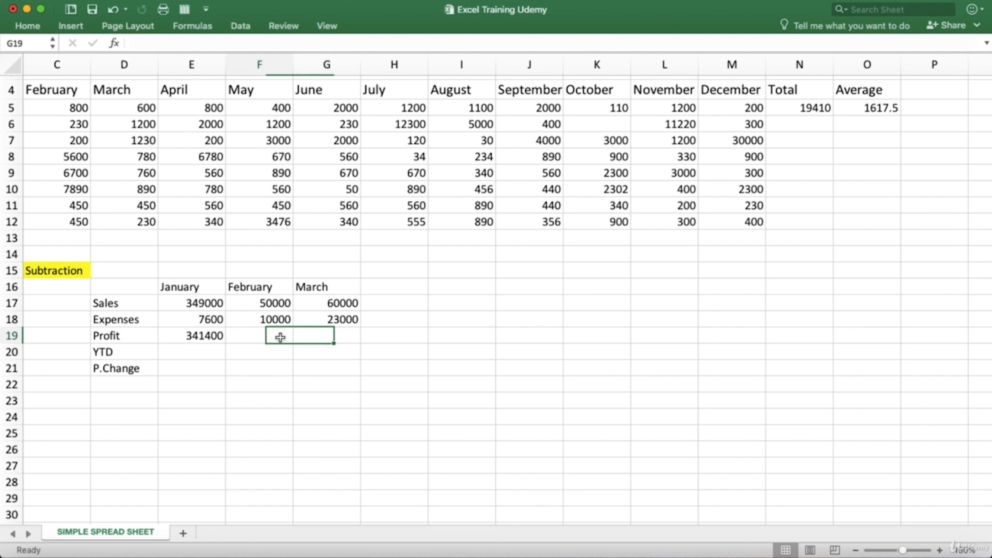
left_click(298, 337)
left_click(280, 336)
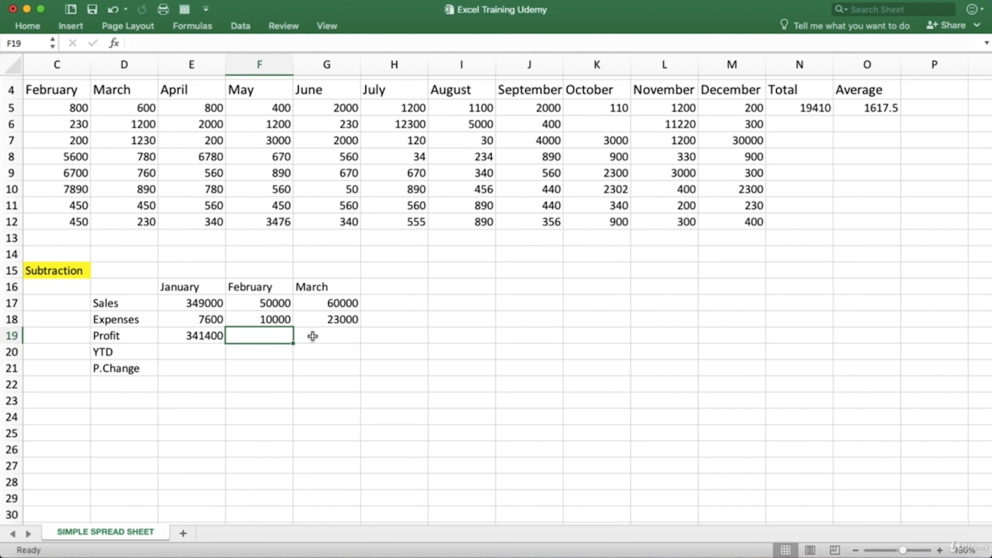
left_click(308, 336)
left_click(283, 333)
left_click(284, 332)
- Fill January's Profit formula from E19 across to G19 and check the copied February and March formulas
left_click(211, 335)
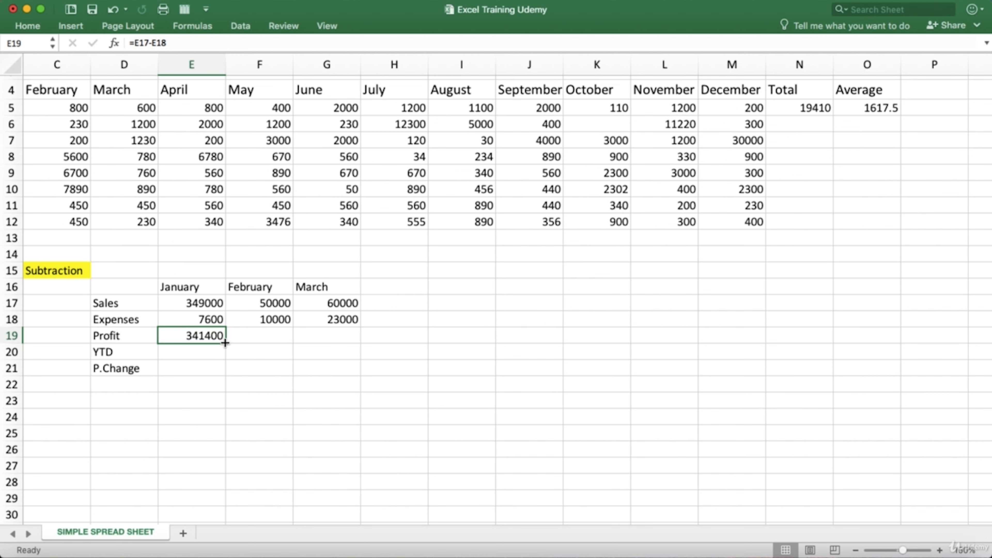
left_click_drag(225, 342, 332, 340)
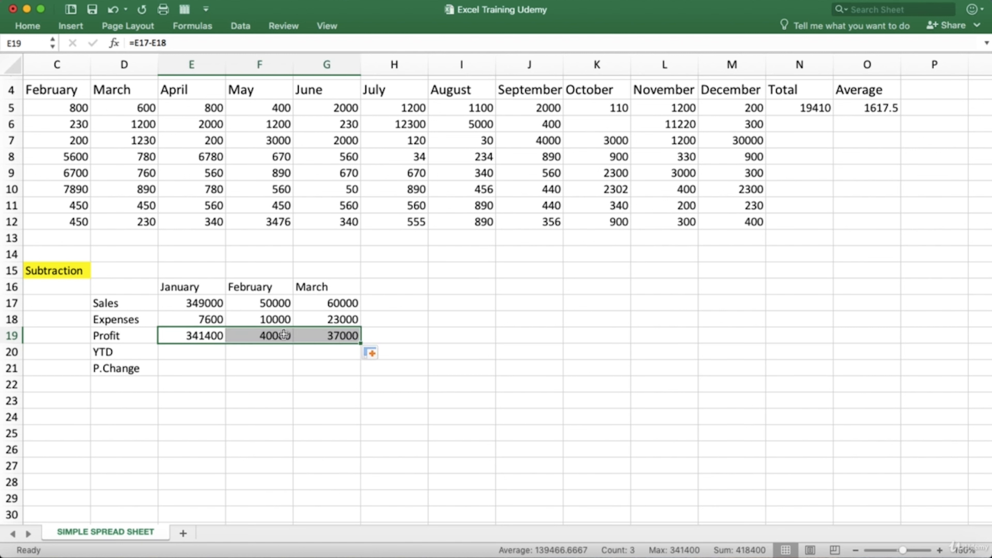
left_click(314, 335)
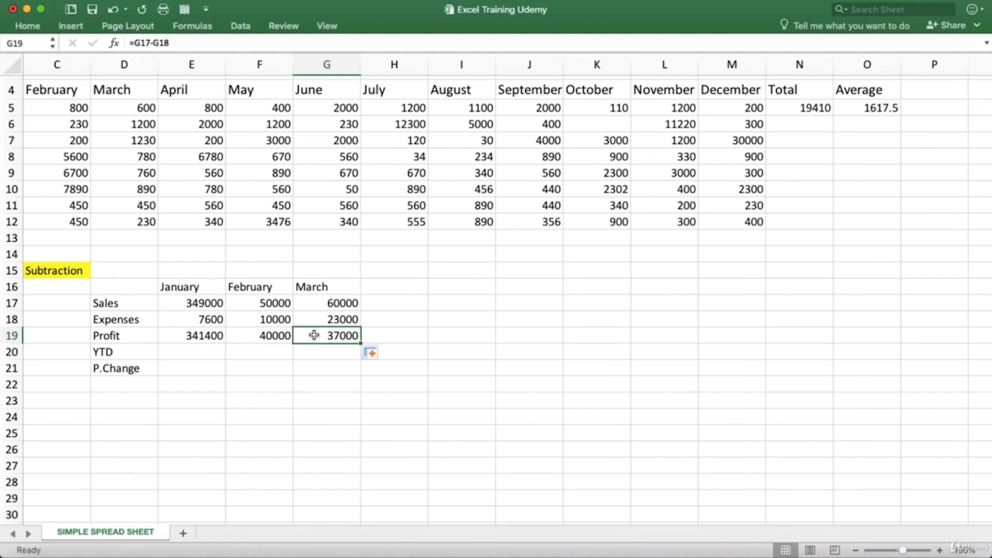
left_click(271, 333)
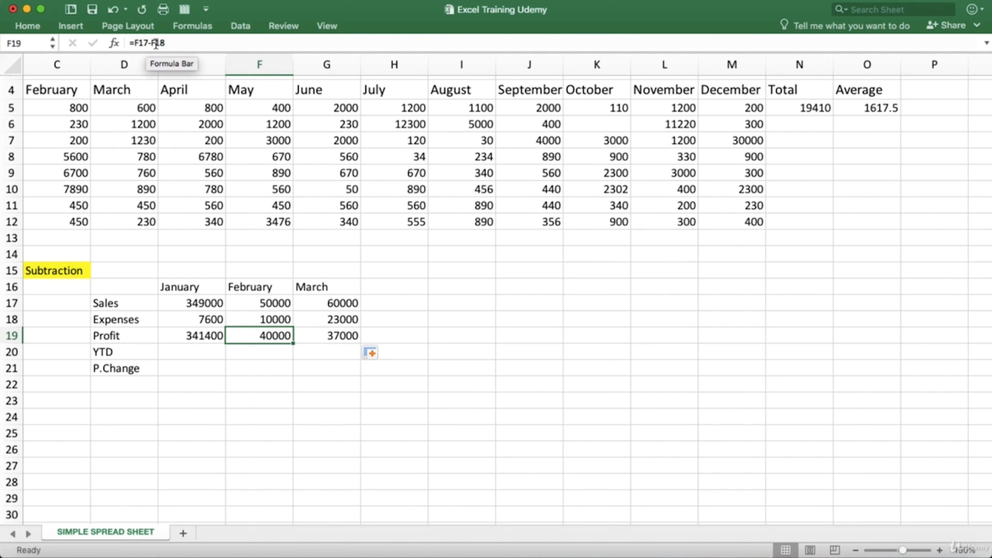
left_click(327, 334)
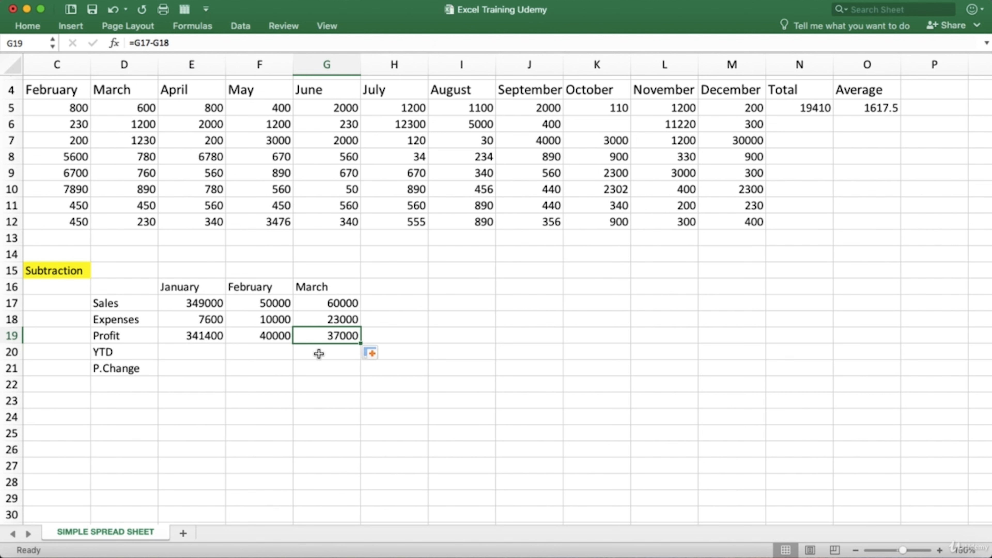
- Fill the Total formula from N5 and the Average formula from O5 down through row 12
left_click(810, 107)
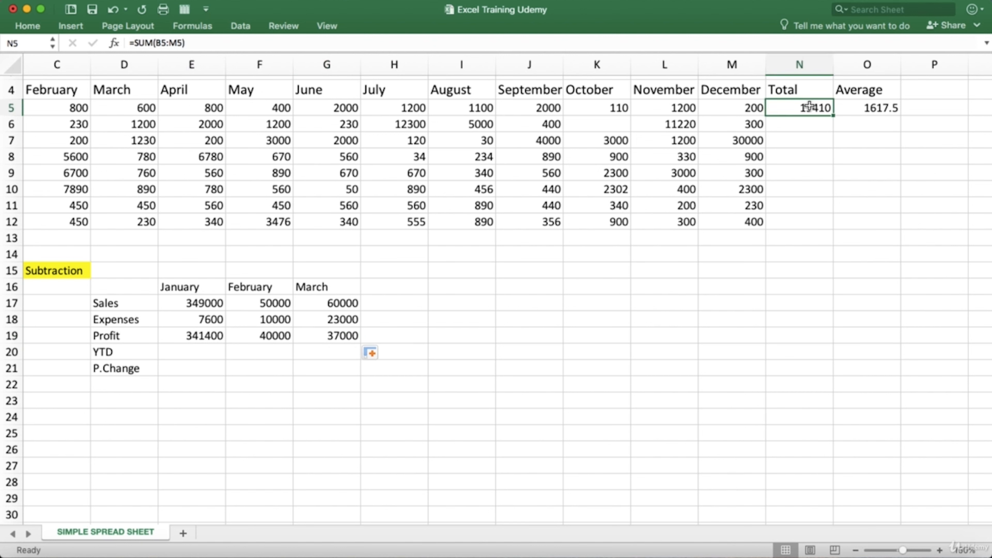
left_click(808, 123)
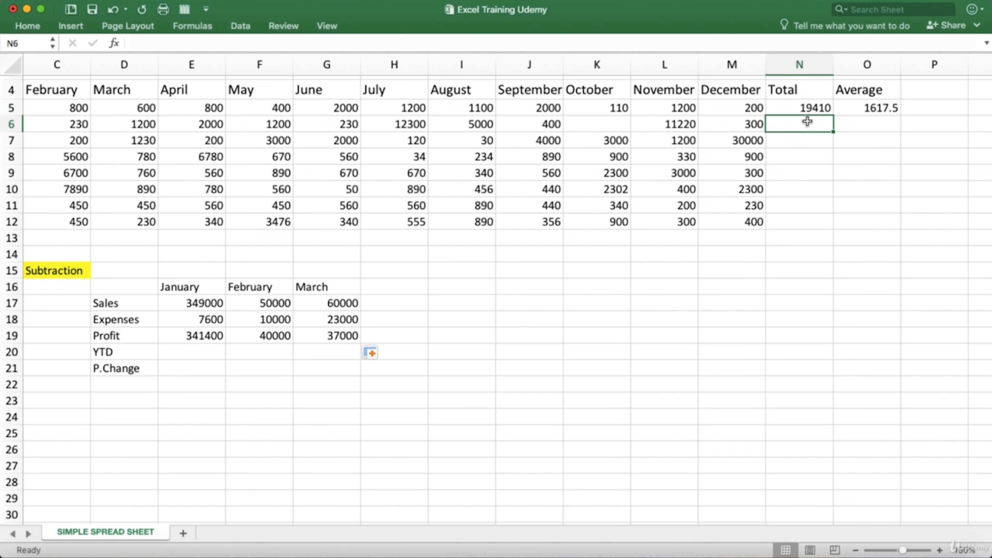
left_click(816, 106)
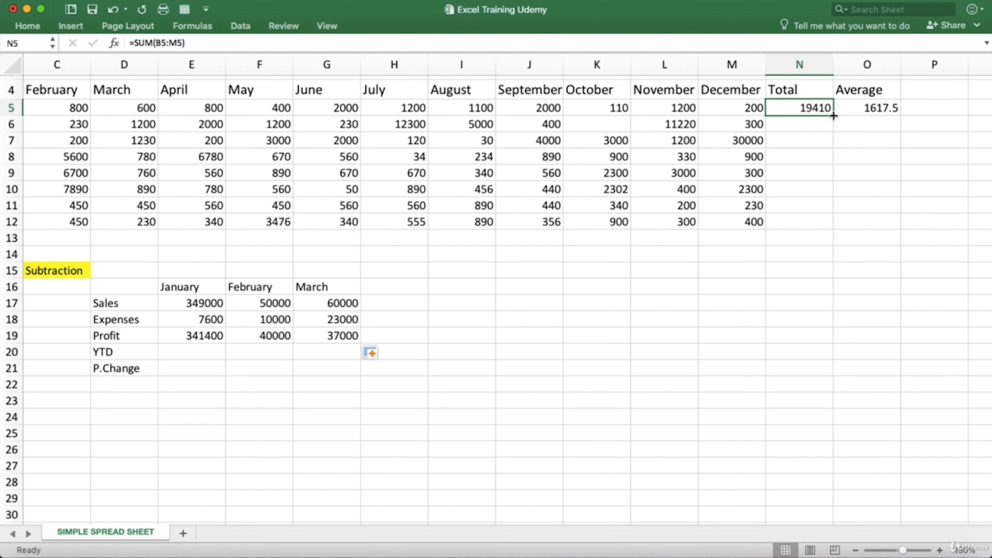
left_click_drag(833, 116, 831, 237)
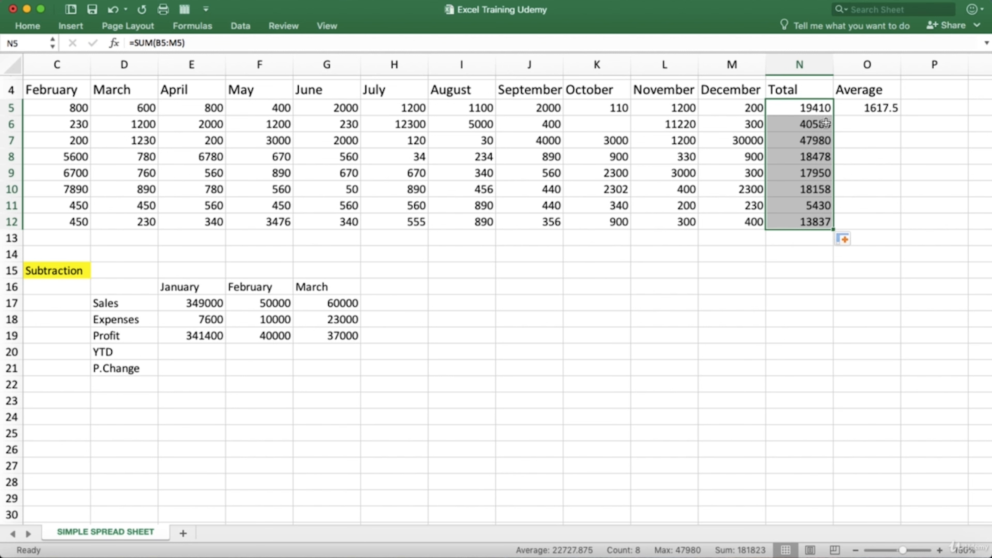
left_click(868, 109)
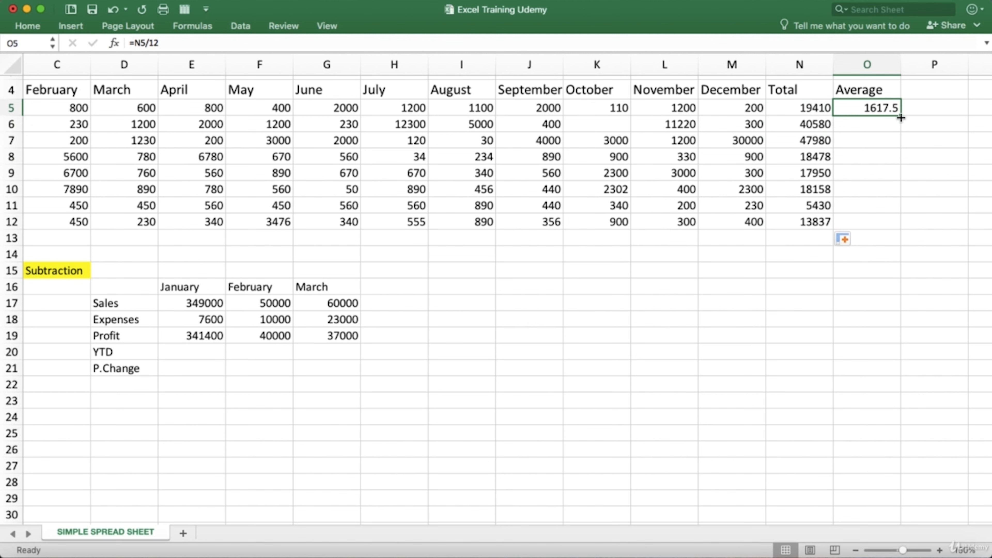
left_click_drag(902, 114, 900, 227)
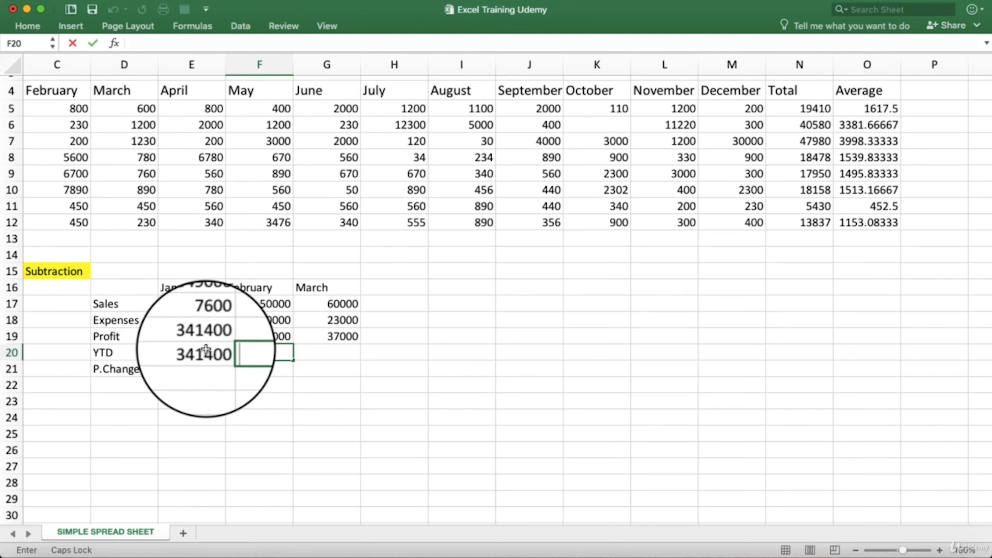
- Copy January's Profit value 341400 into its YTD cell E20 as a plain number
left_click(199, 353)
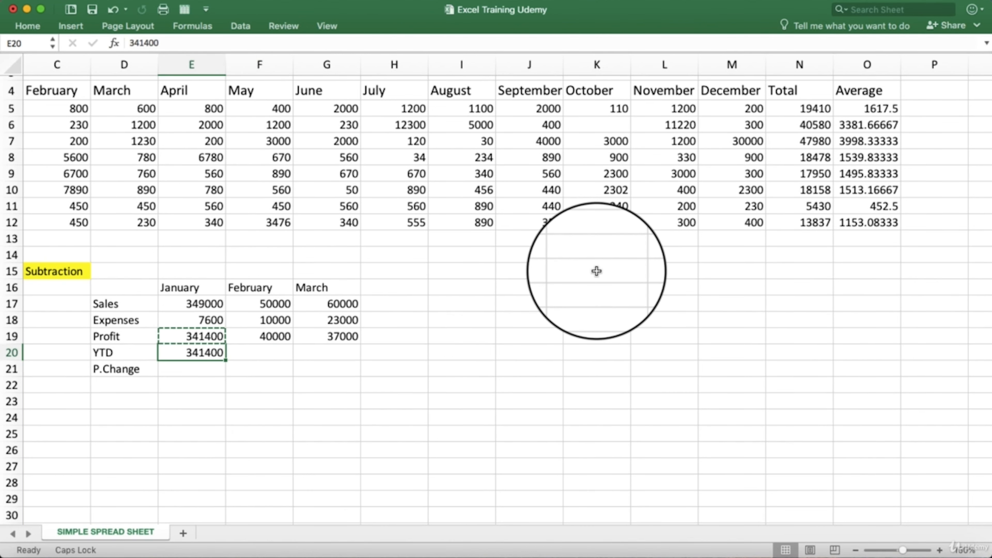
double_click(217, 352)
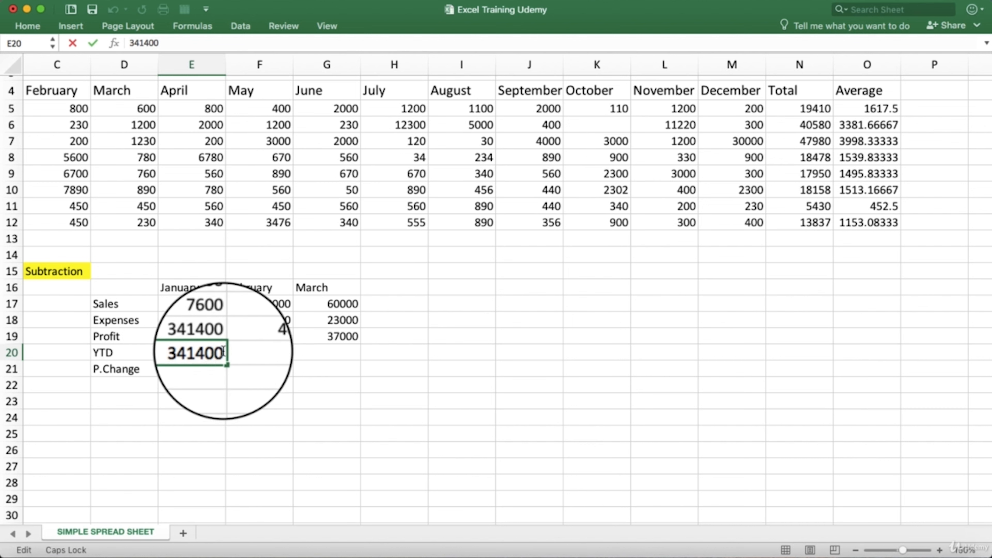
left_click(265, 353)
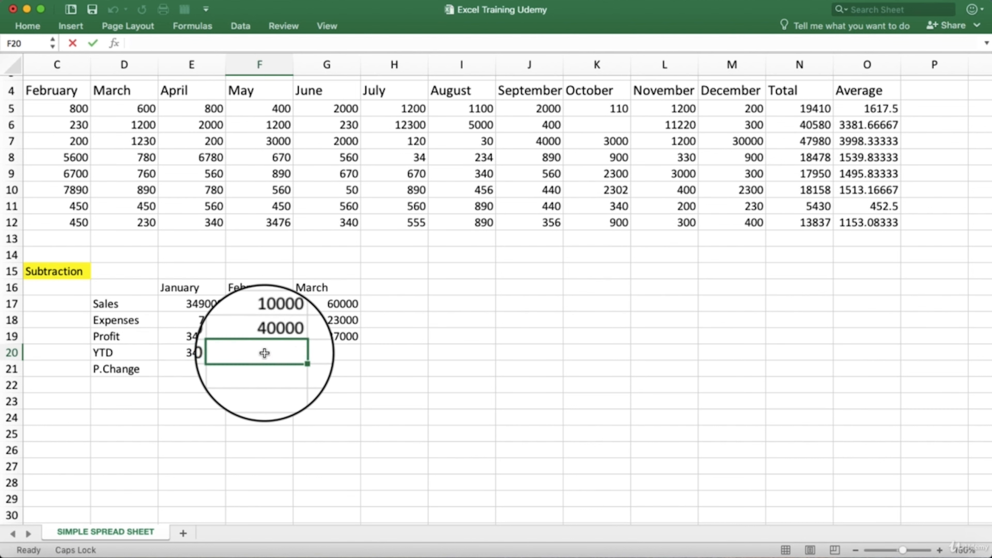
- Calculate February's YTD in F20 by adding the February and January profits with =SUM(F19+E19)
double_click(264, 353)
type("=")
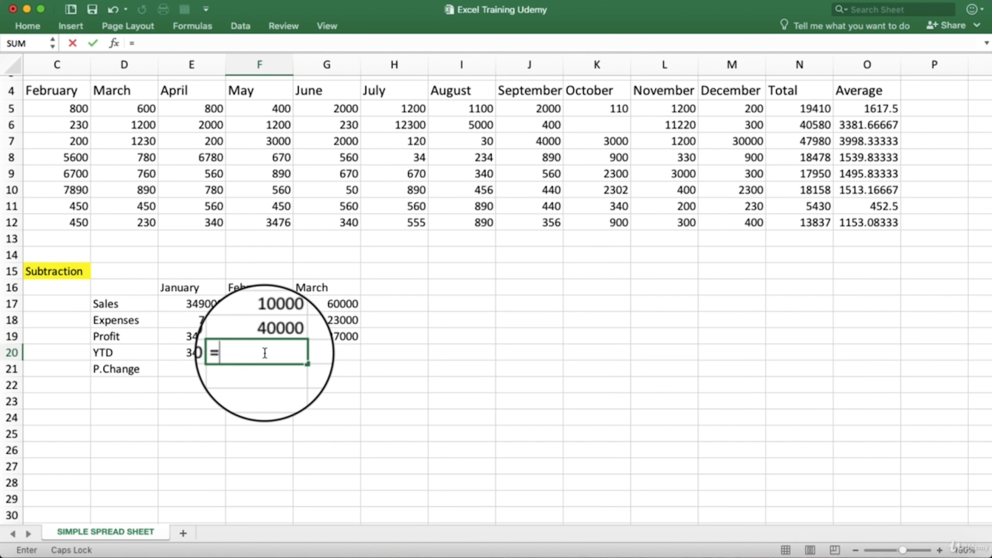
type("S")
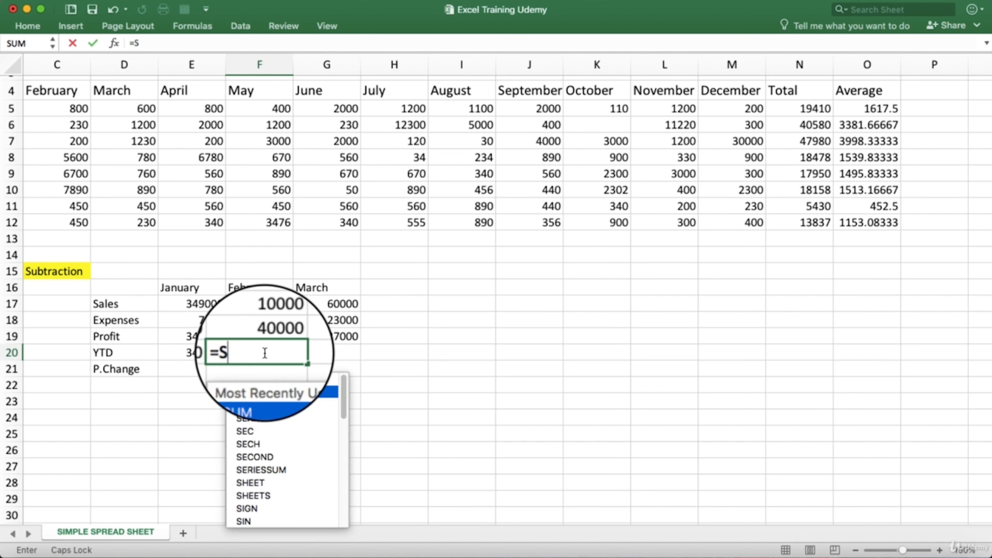
double_click(304, 399)
left_click(261, 385)
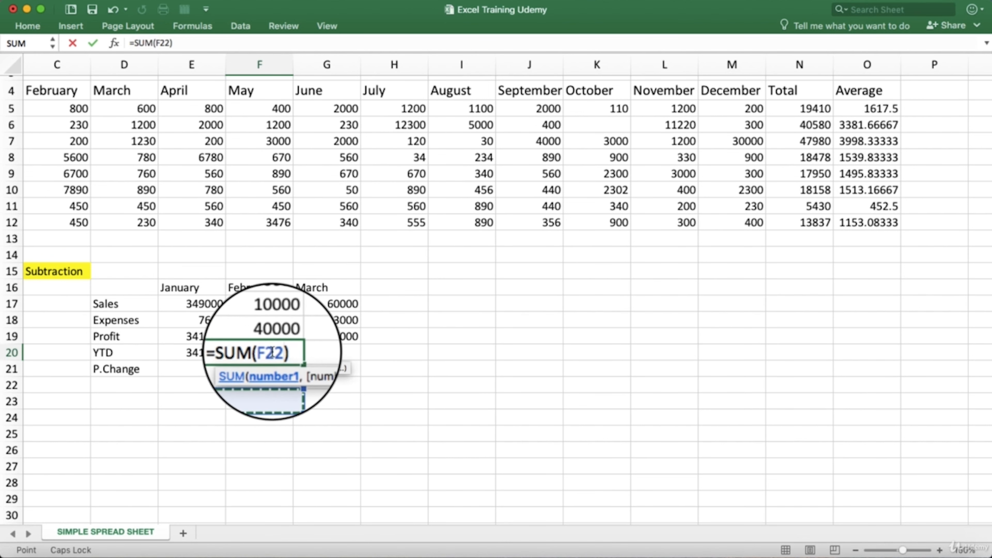
left_click(275, 337)
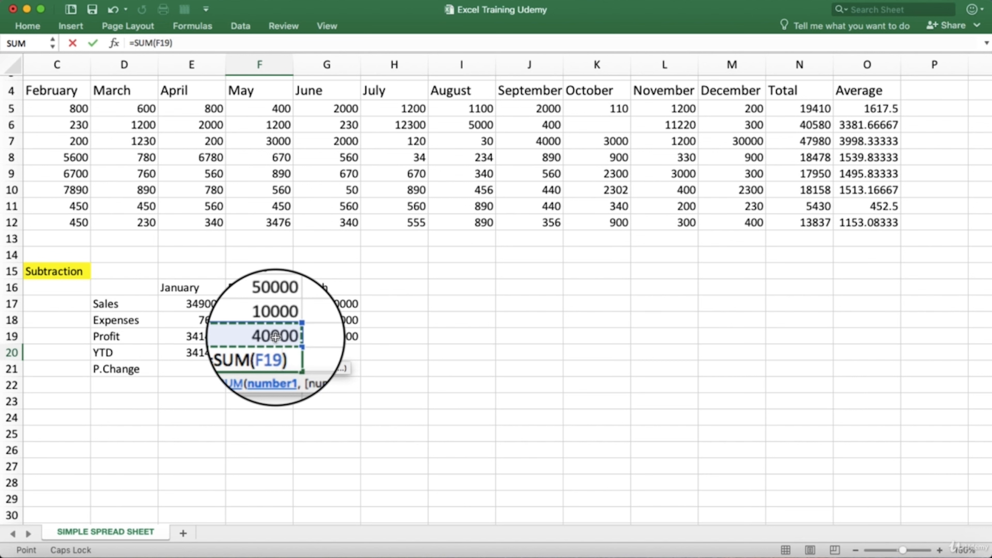
type("+")
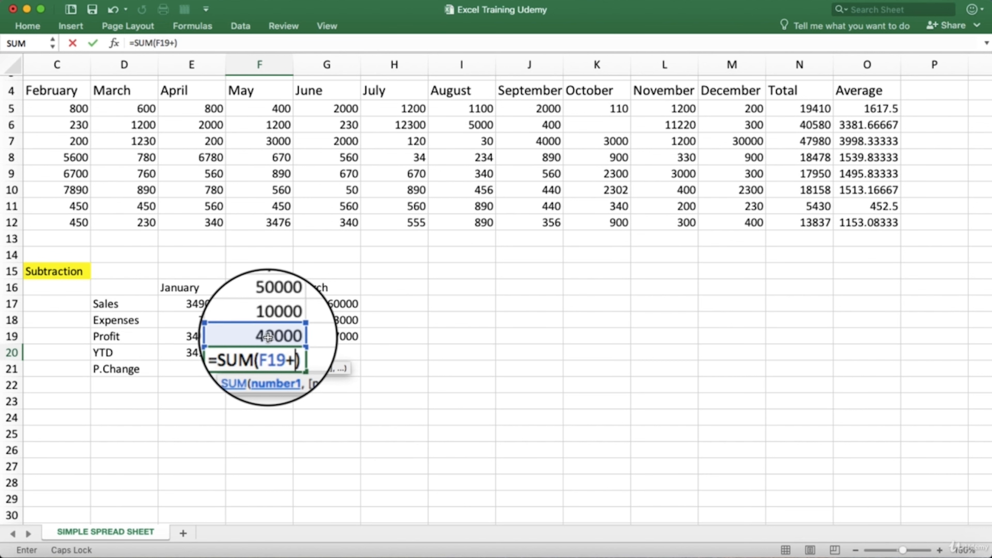
left_click(212, 335)
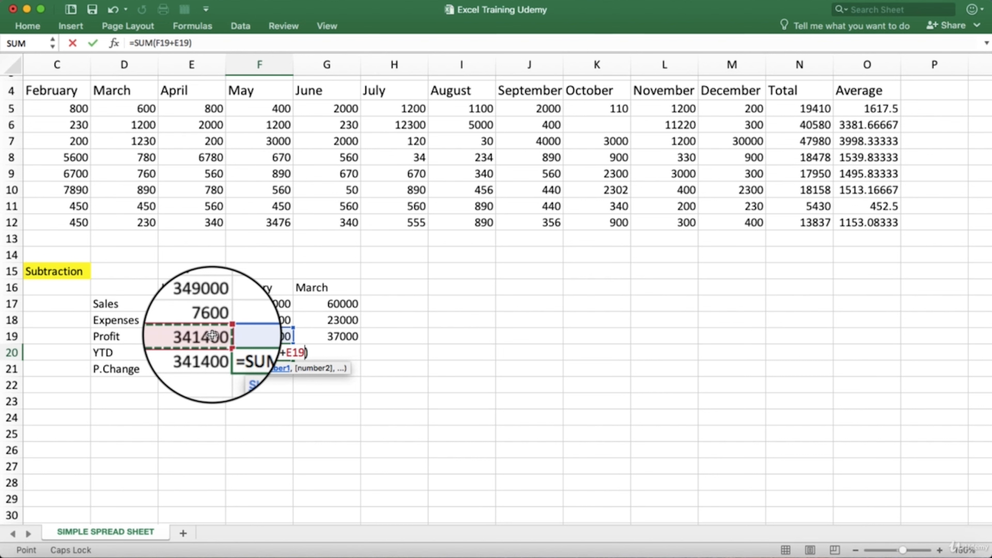
key("Return")
- Fill February's YTD formula from F20 across to March's YTD cell G20
left_click(268, 352)
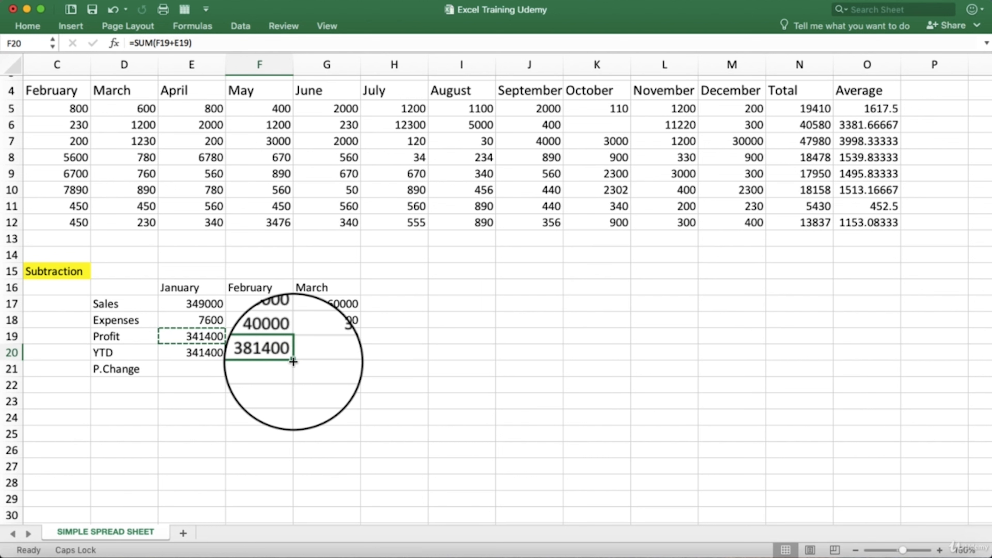
left_click_drag(292, 361, 348, 359)
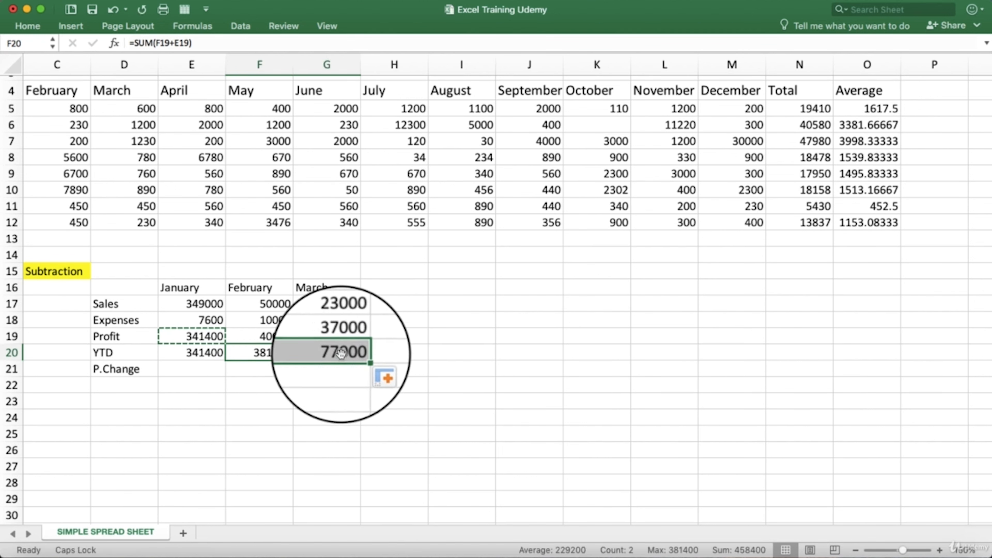
left_click(324, 353)
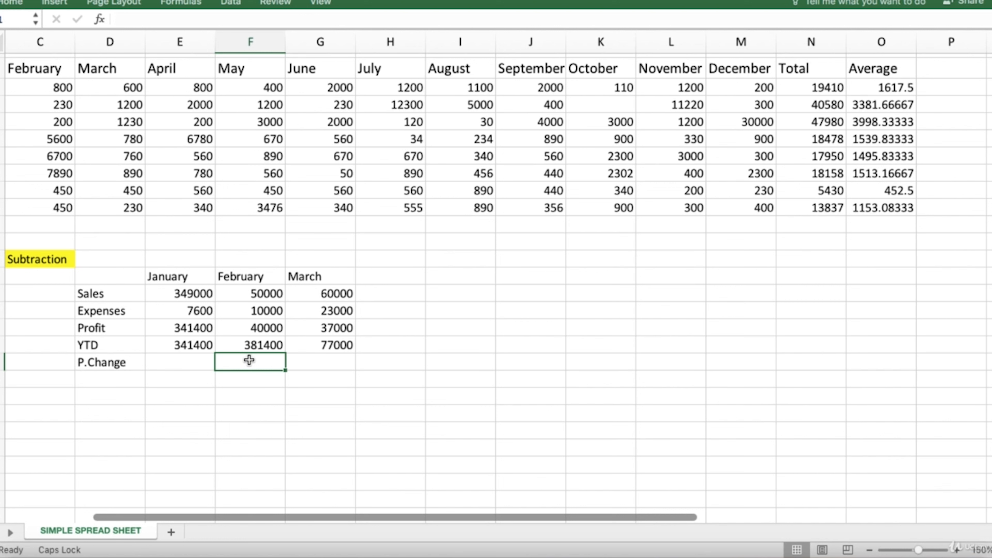
- Compare the January, February and March Profit cells with February's YTD and empty P.Change cells
left_click(250, 328)
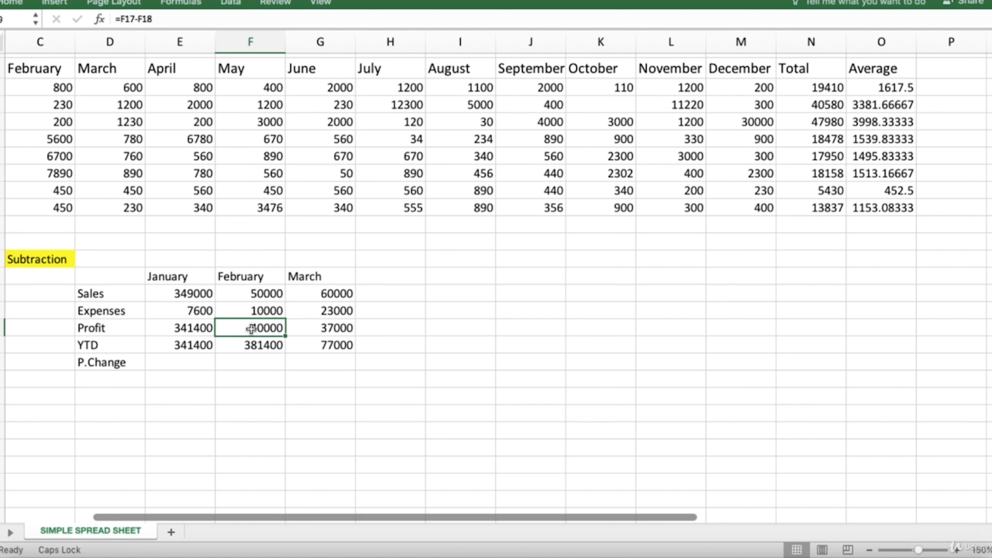
left_click(349, 327)
left_click(249, 331)
left_click(190, 328)
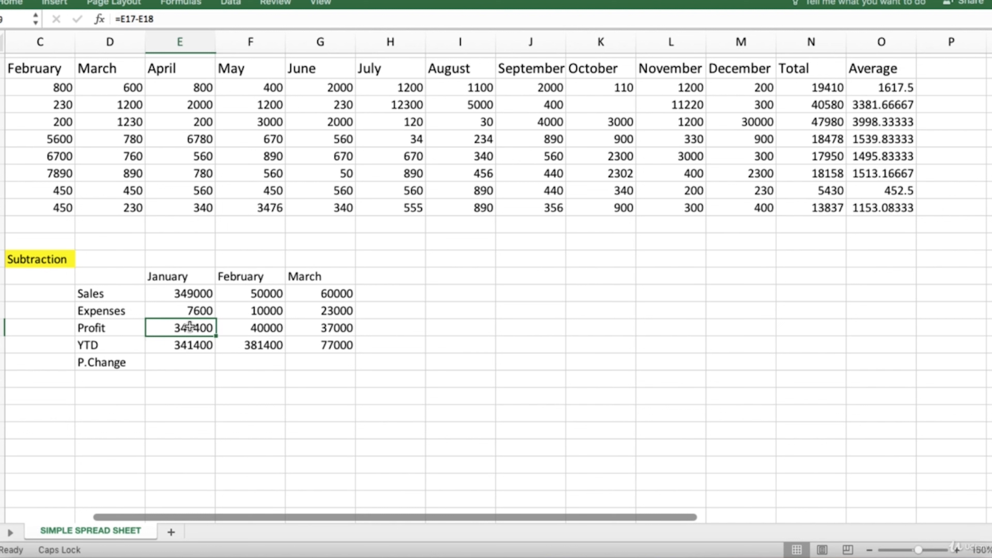
left_click(253, 366)
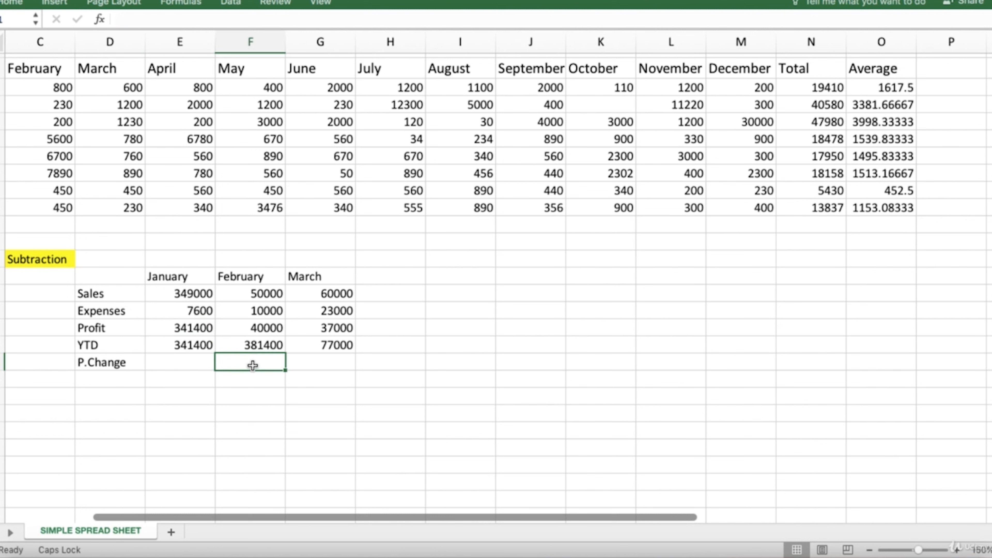
left_click(202, 331)
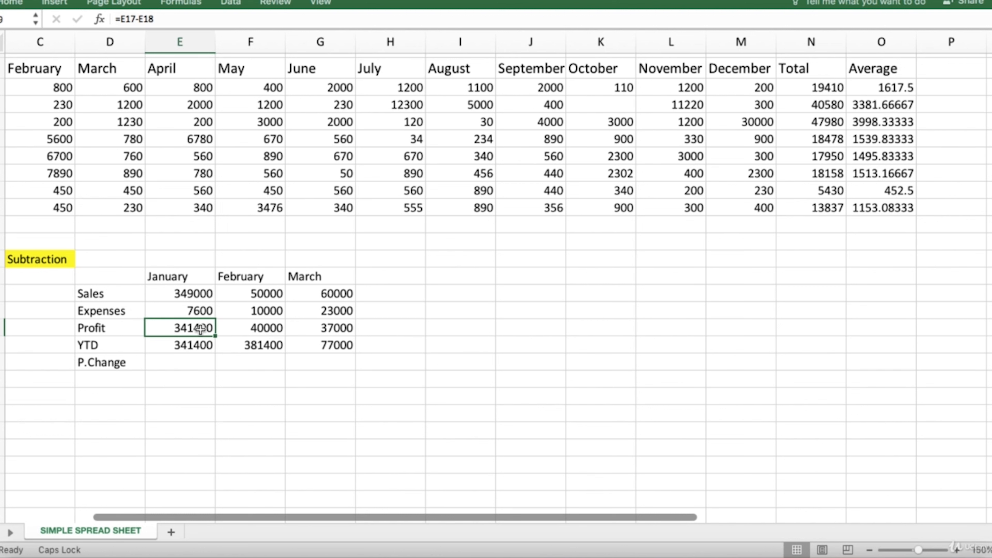
left_click(253, 334)
left_click(257, 346)
- Calculate February's percentage change in profit from January in F21 with =(F19-E19)/E19
left_click(256, 361)
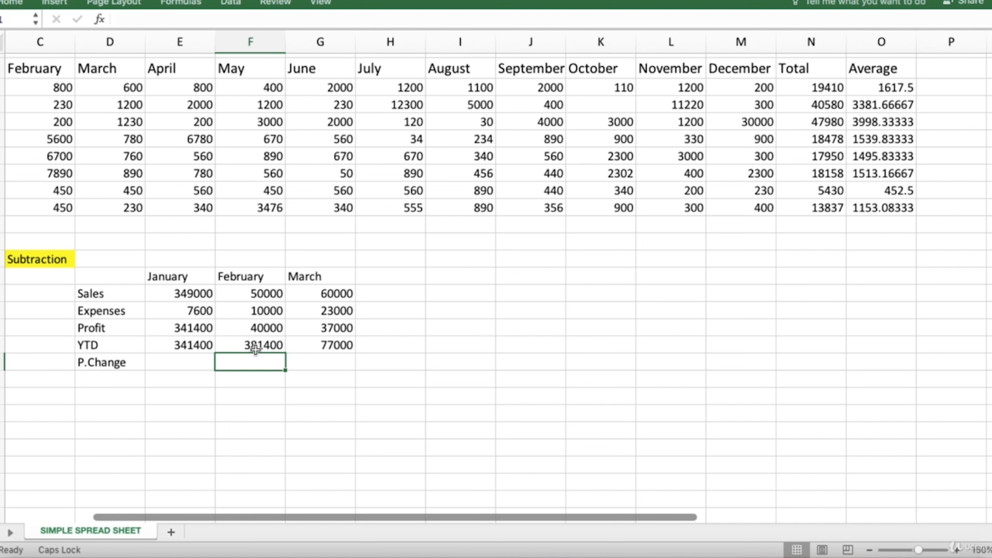
double_click(242, 364)
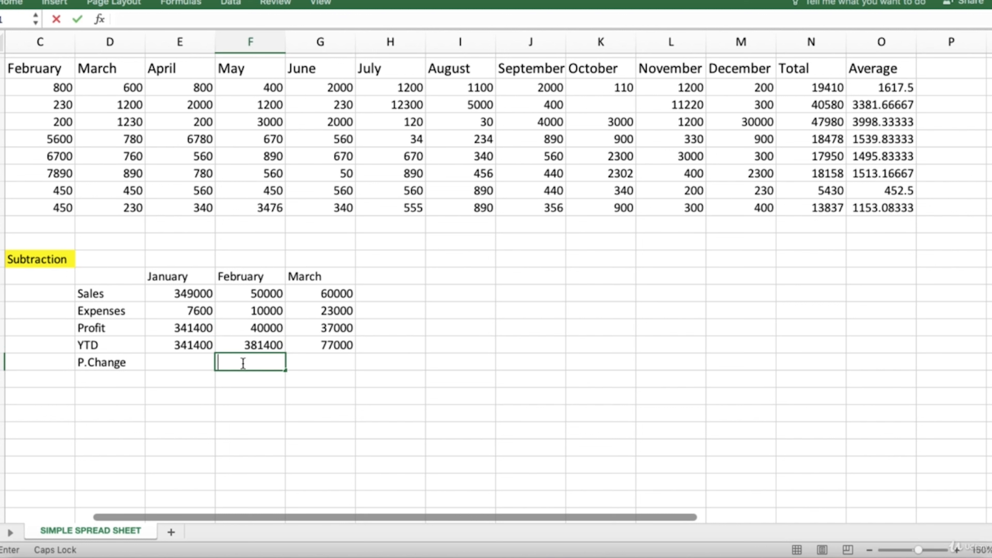
type("=")
type("(")
left_click(256, 329)
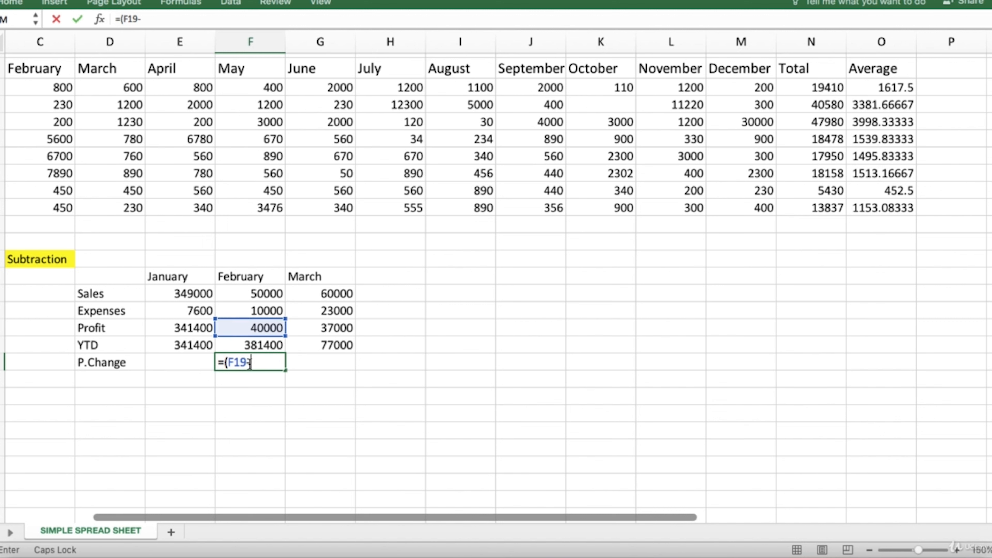
type("-")
left_click(201, 325)
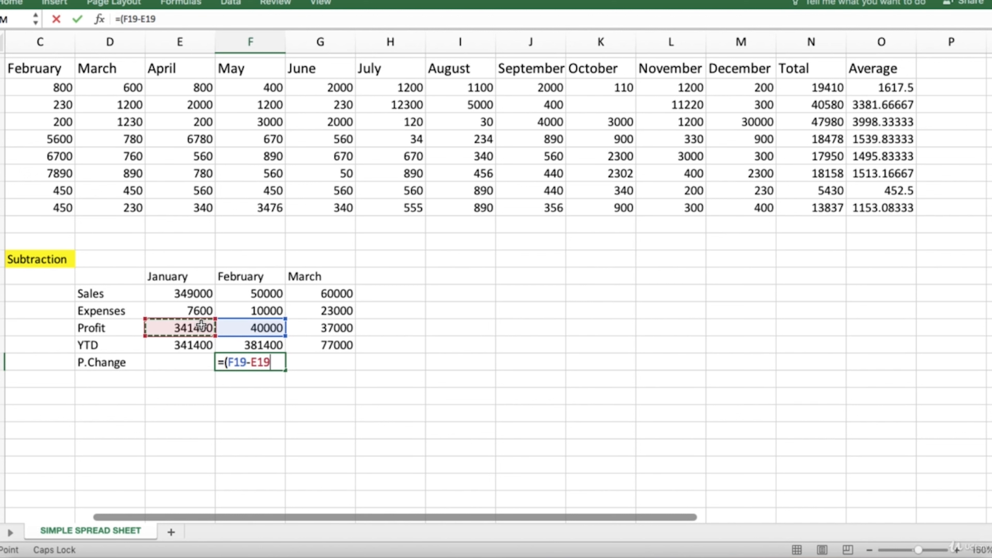
type(")")
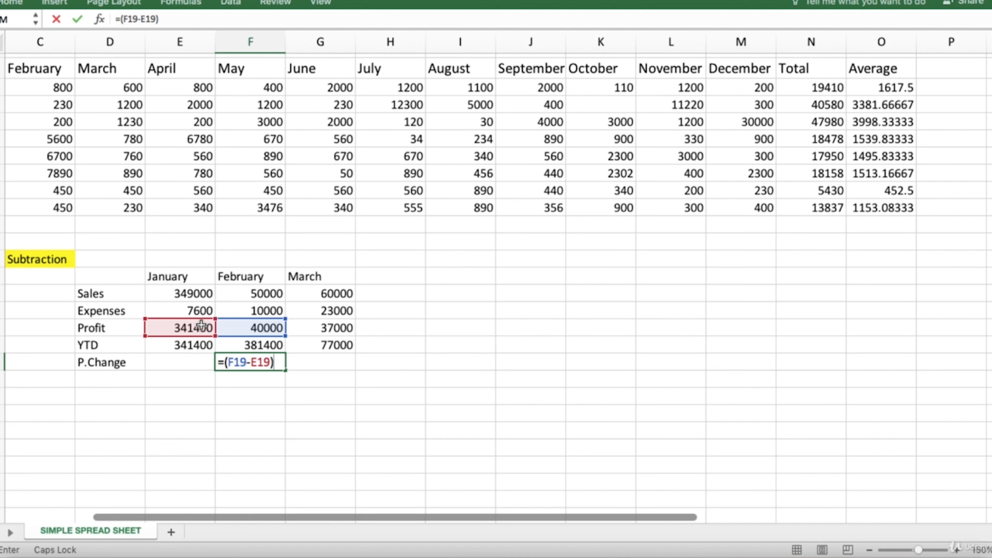
type("/")
left_click(202, 324)
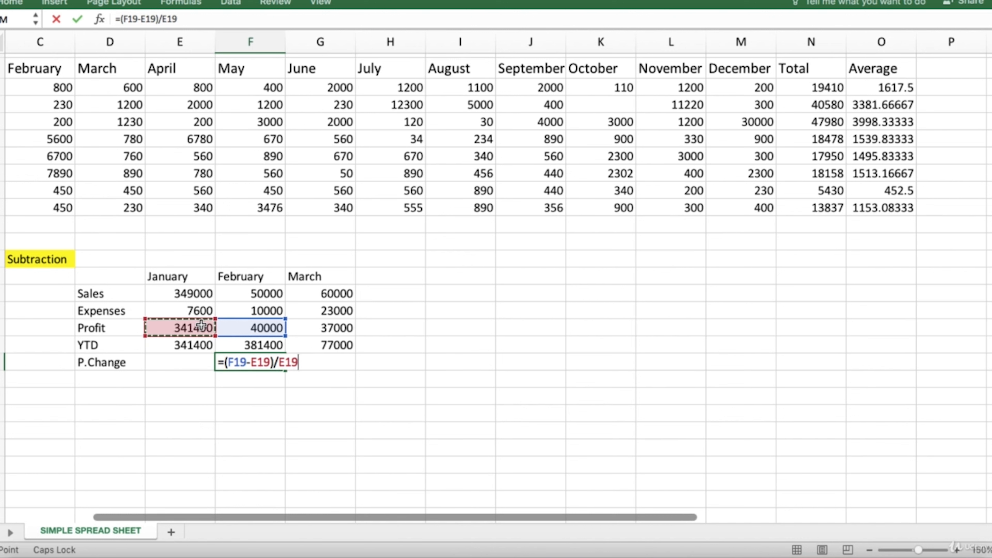
key("Return")
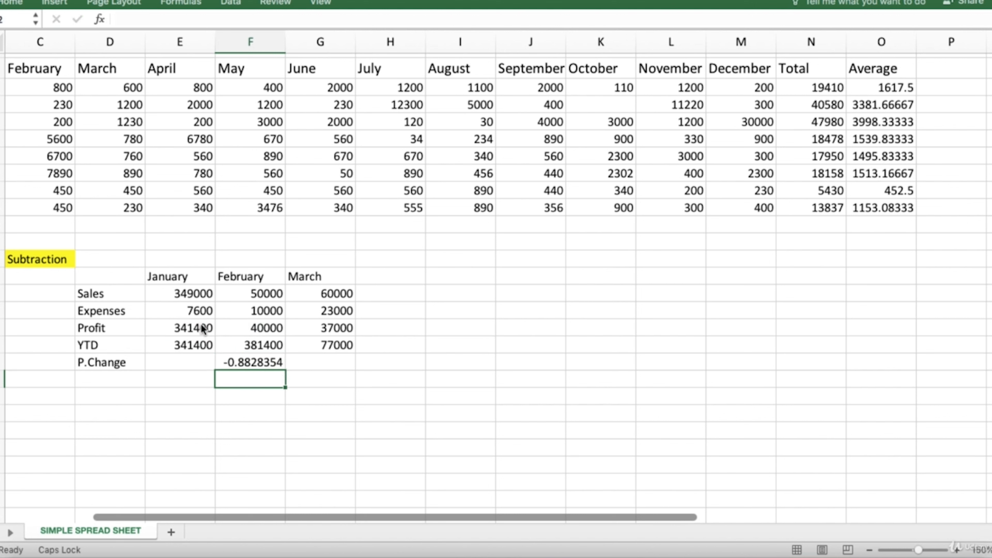
- Format February's P.Change cell F21 as a percentage and fill it across to March's cell G21
left_click(246, 360)
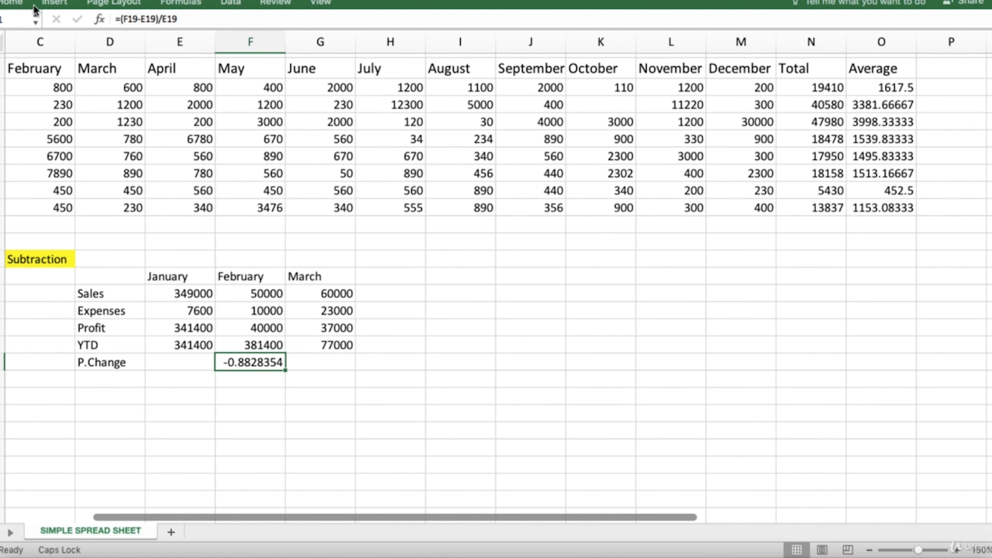
left_click(15, 3)
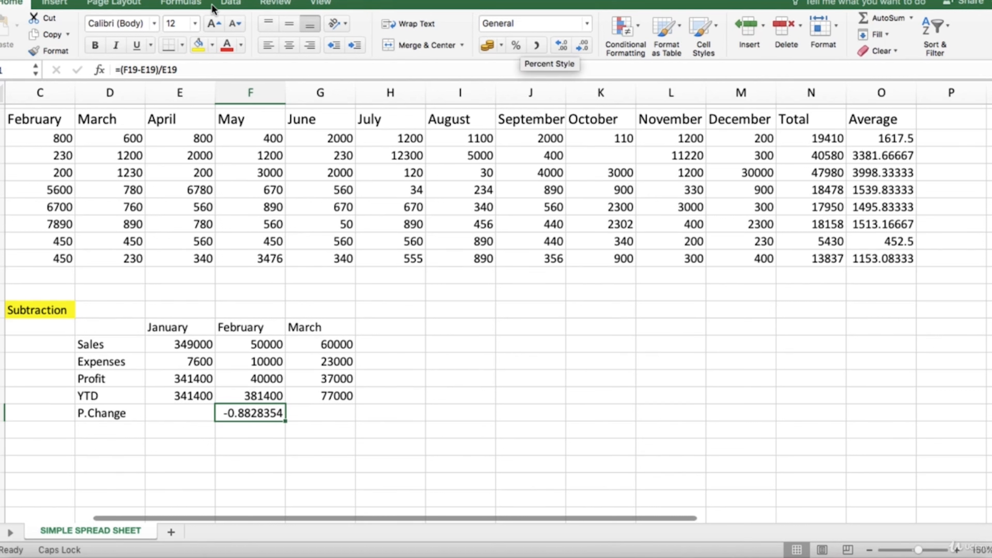
left_click(514, 46)
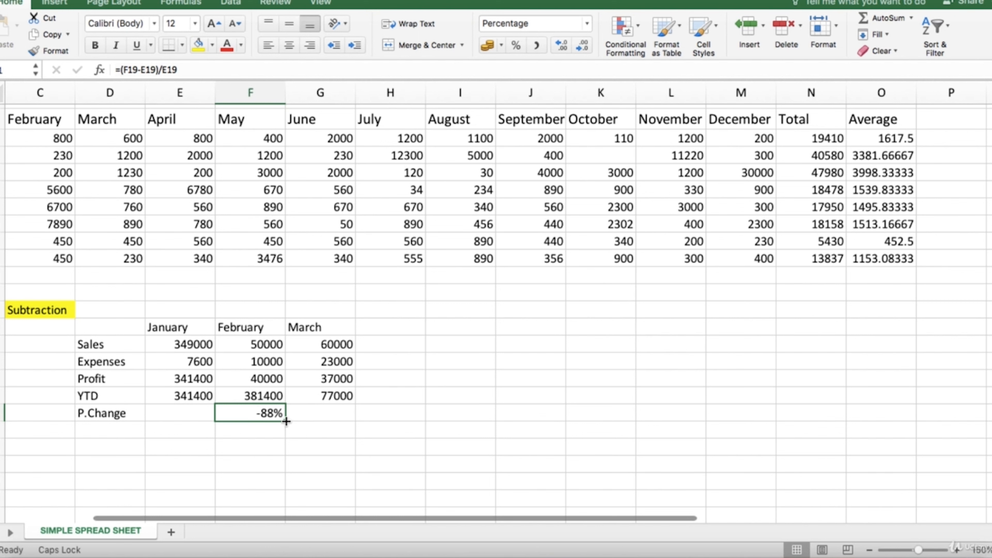
left_click_drag(287, 422, 336, 414)
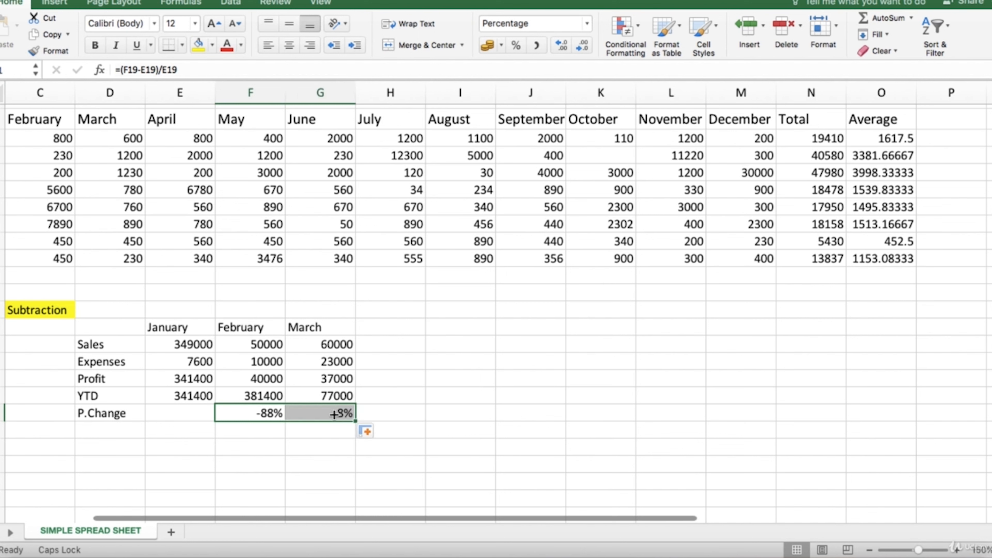
left_click(383, 413)
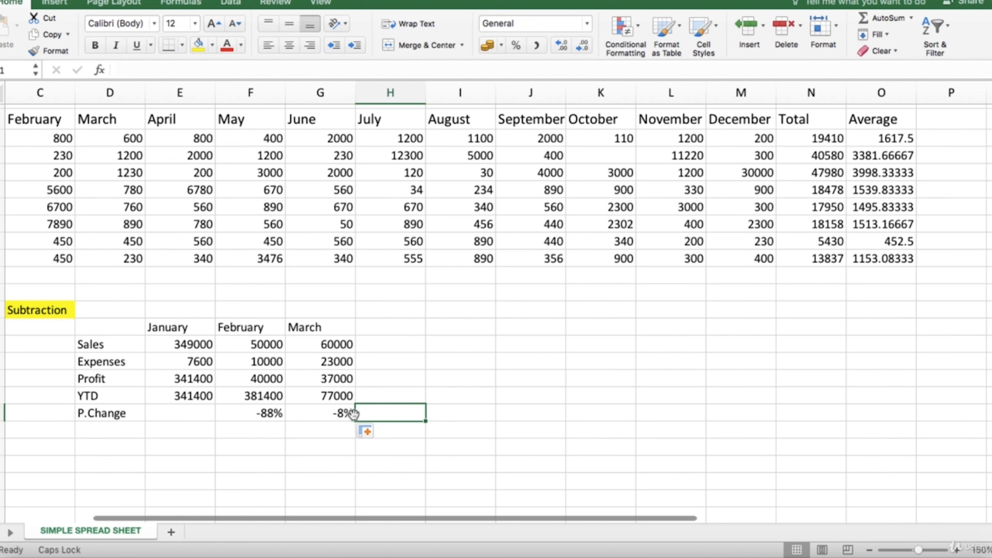
left_click_drag(354, 414, 346, 426)
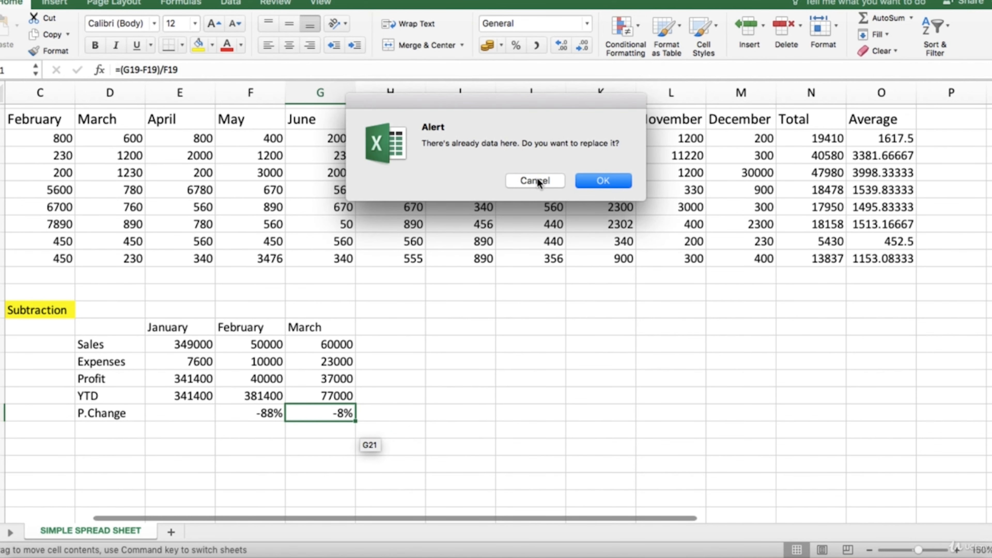
left_click(535, 181)
- Review the P.Change cells for March and February, G21 and F21
left_click(341, 410)
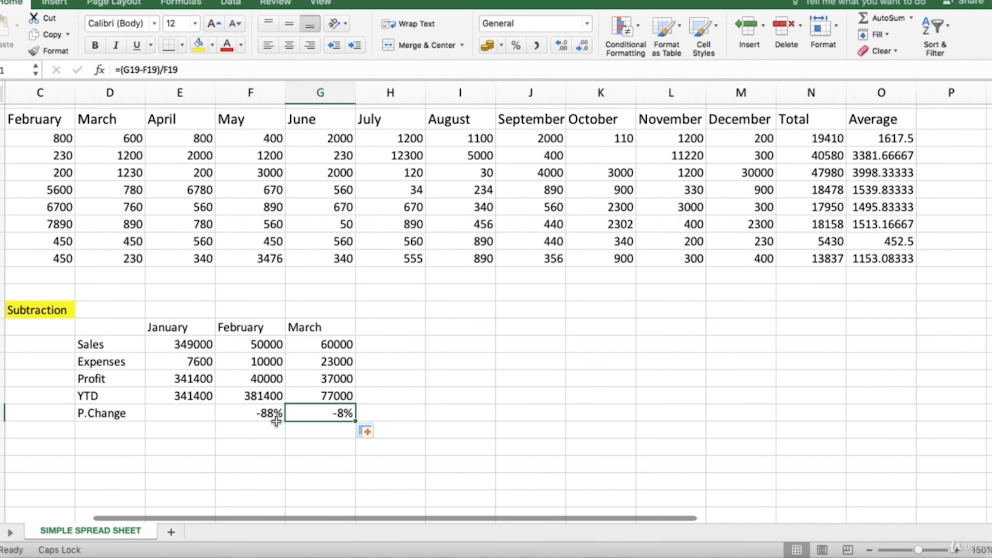
left_click(268, 415)
left_click(314, 409)
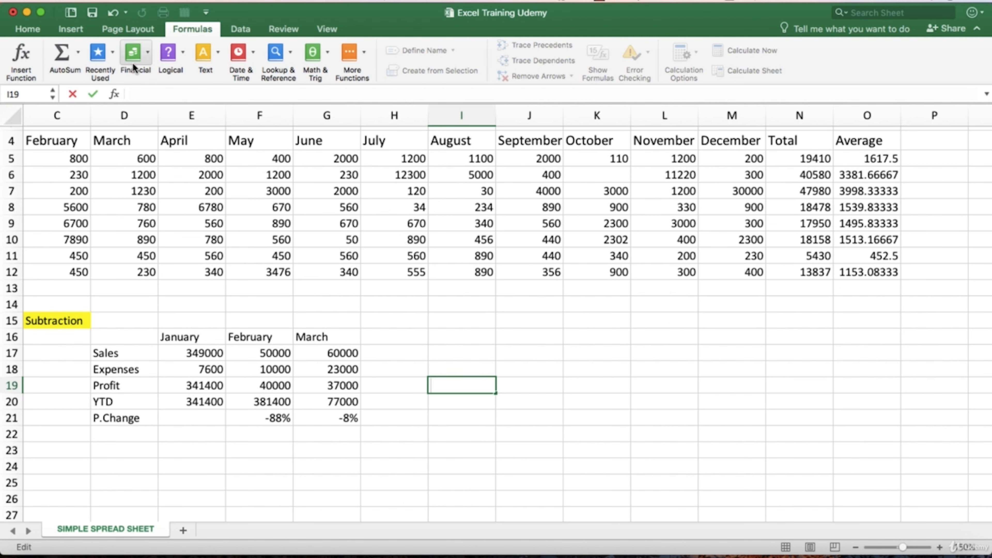
- Browse the available Financial functions and the Math & Trig functions
left_click(148, 53)
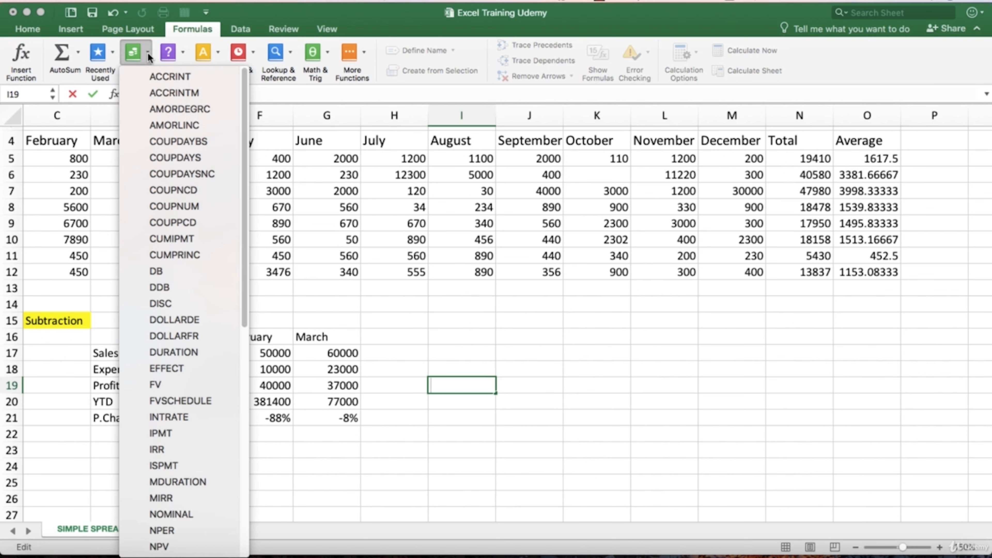
scroll(174, 374, "down", 4)
scroll(174, 373, "down", 8)
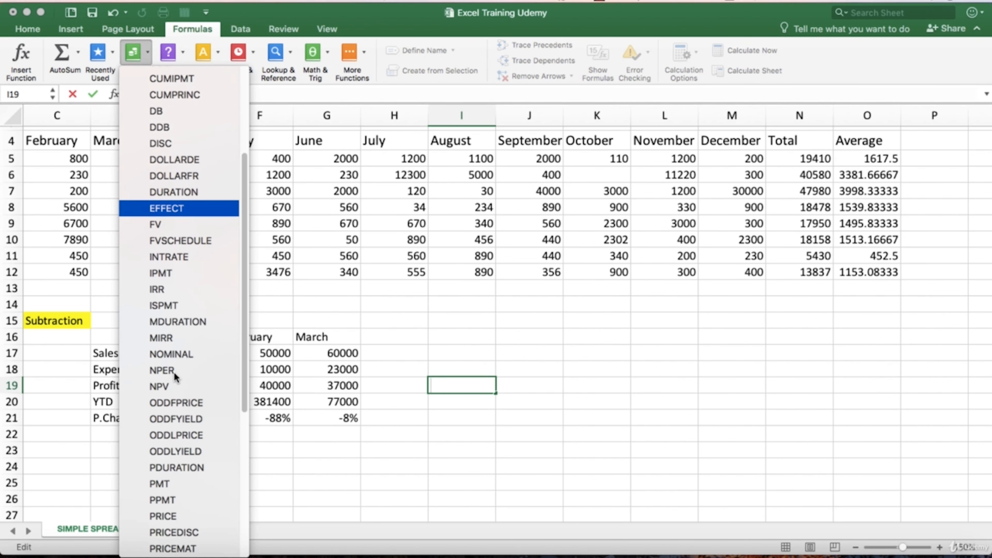
scroll(174, 371, "down", 1)
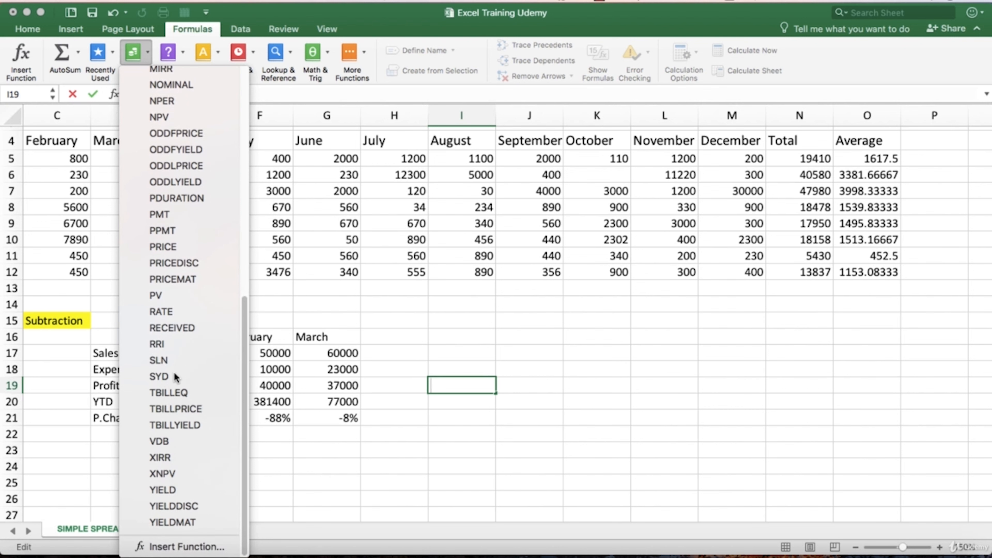
scroll(174, 371, "up", 10)
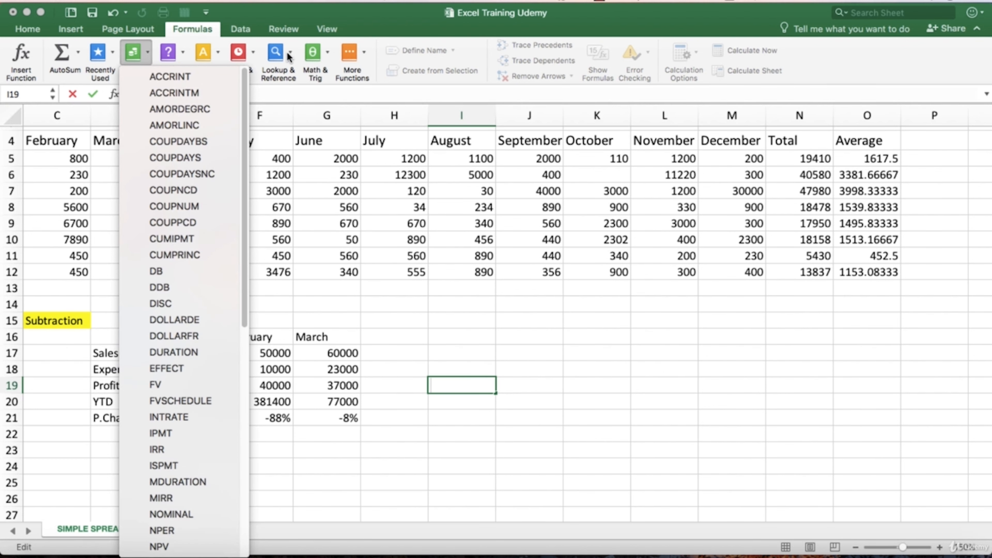
left_click(324, 58)
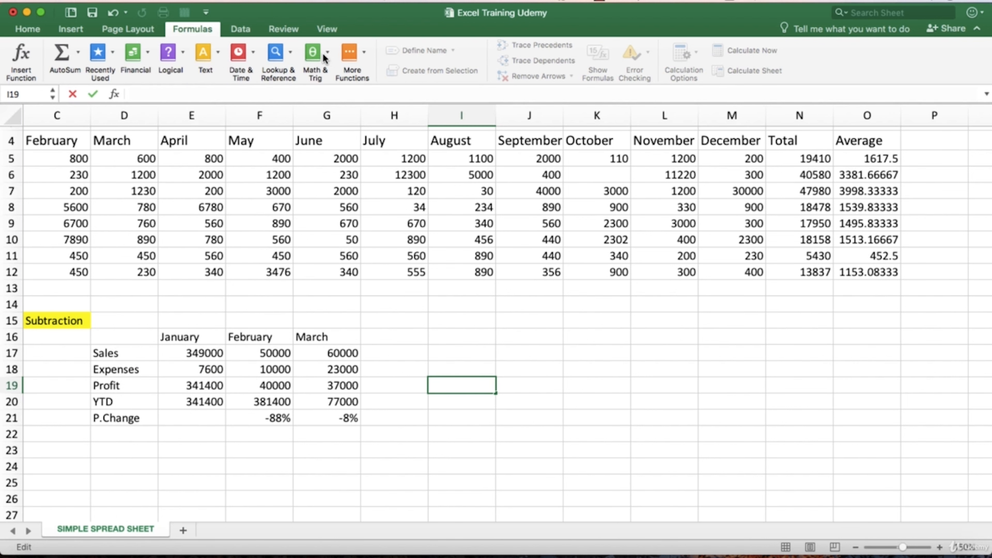
left_click(323, 57)
scroll(383, 509, "down", 15)
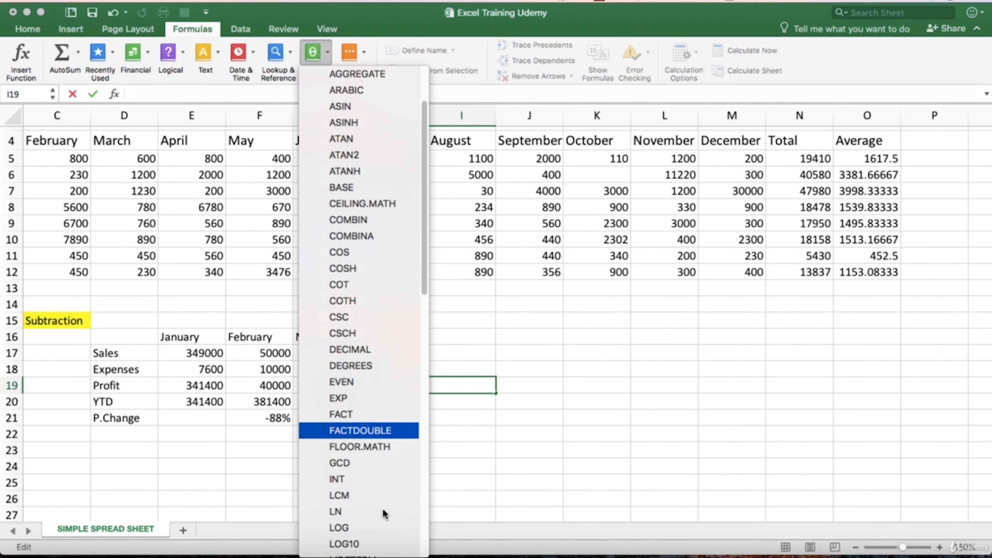
scroll(382, 508, "up", 15)
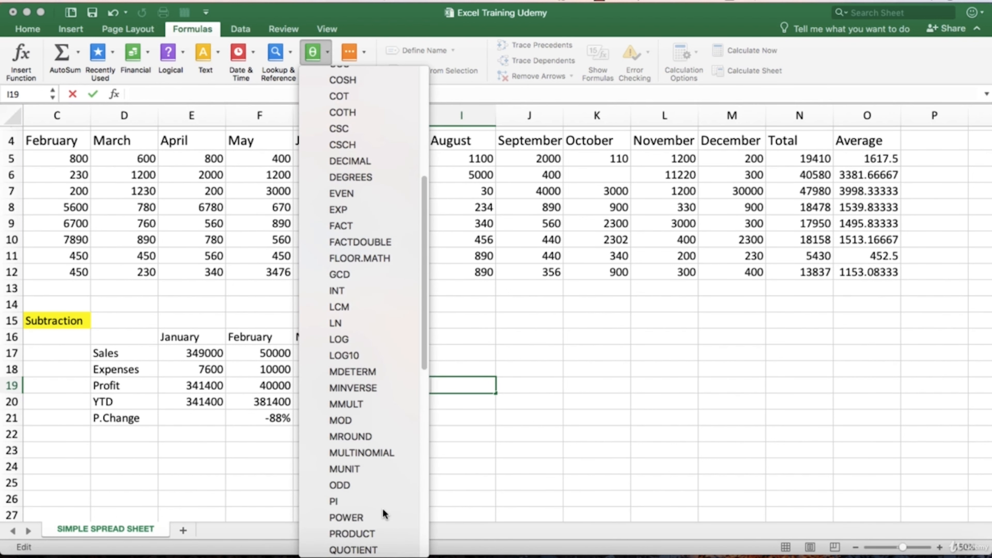
left_click(459, 383)
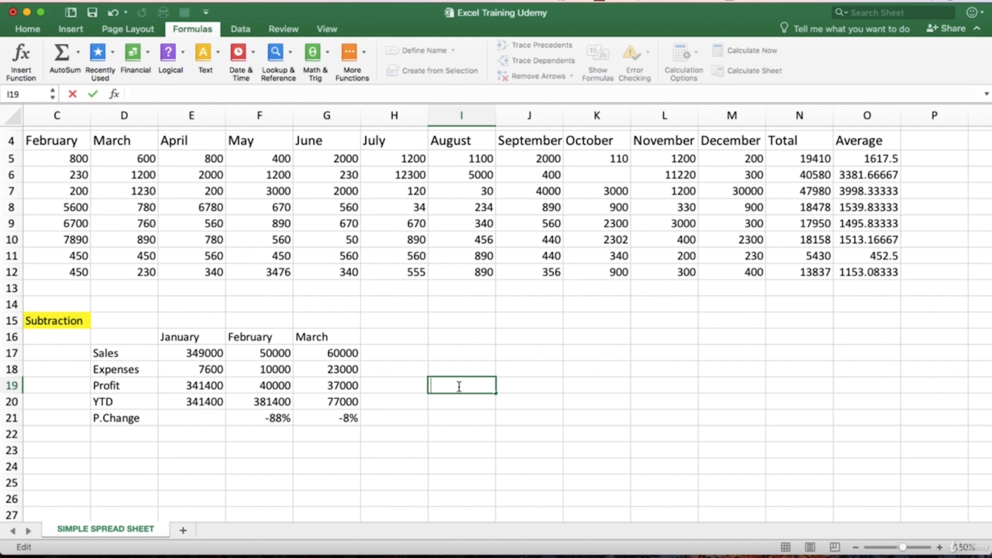
- Start a formula in I19 by looking through the functions beginning with D and inserting DB
type("=d")
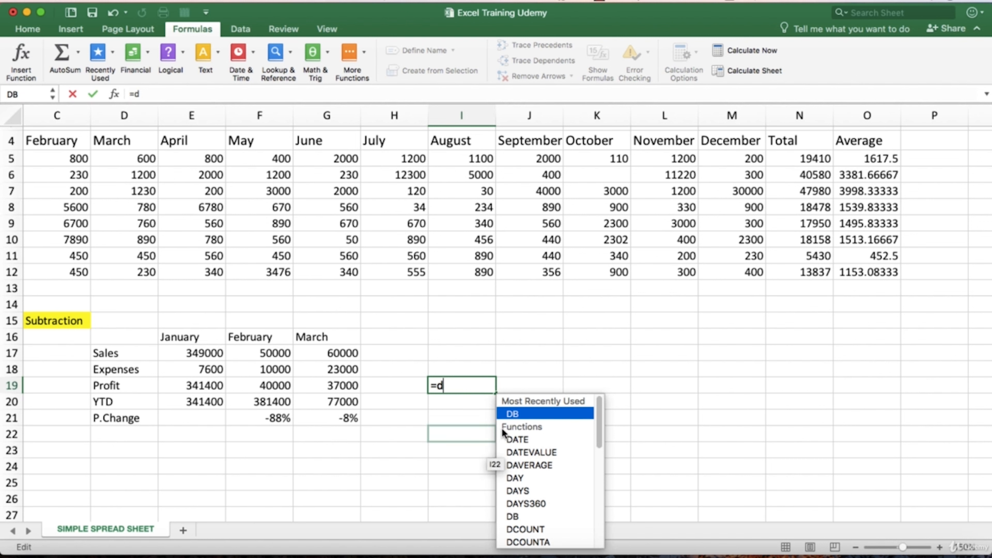
scroll(538, 419, "down", 10)
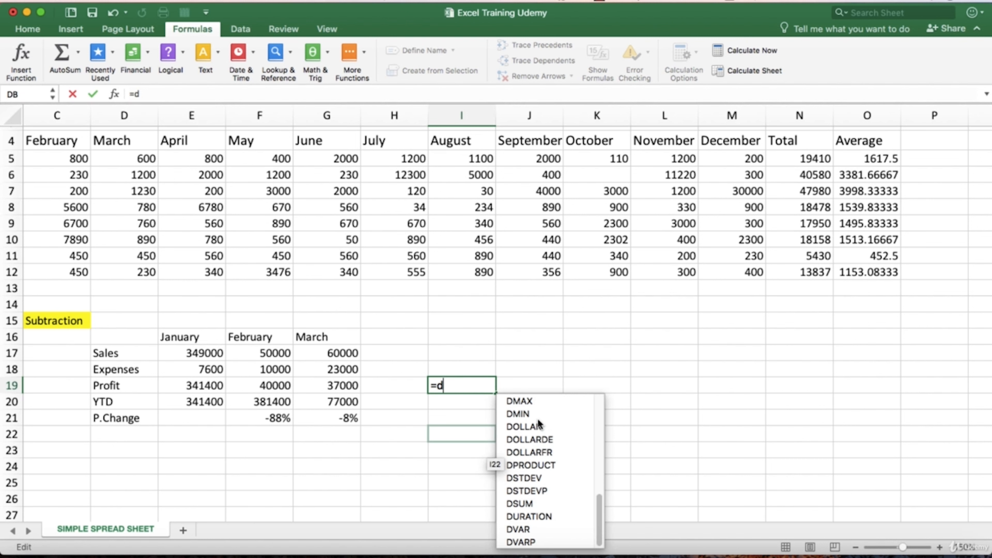
scroll(538, 422, "up", 2)
scroll(538, 424, "up", 8)
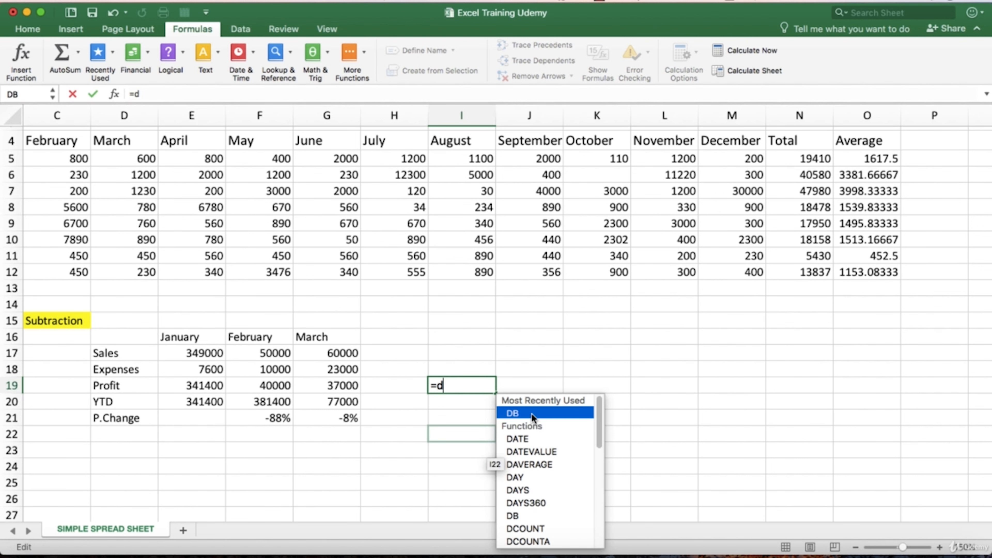
double_click(531, 415)
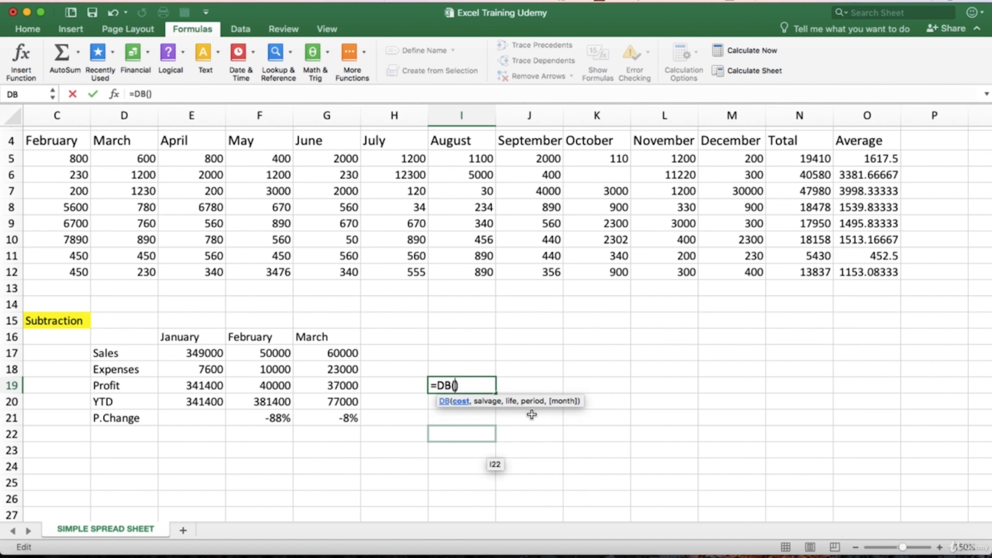